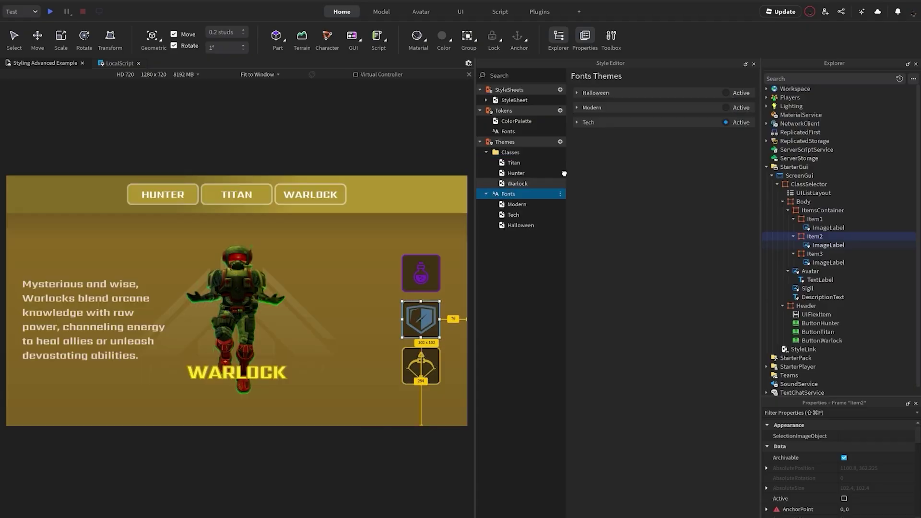
# Step: Cycle the Halloween, Modern and Tech font themes, leave Modern active, and start a playtest
pyautogui.click(726, 93)
pyautogui.click(727, 107)
pyautogui.click(726, 122)
pyautogui.click(726, 93)
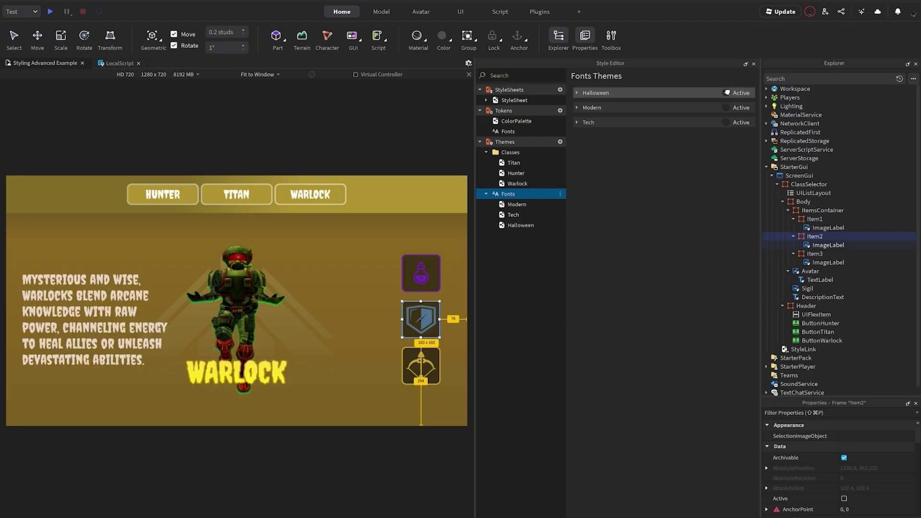
pyautogui.click(726, 107)
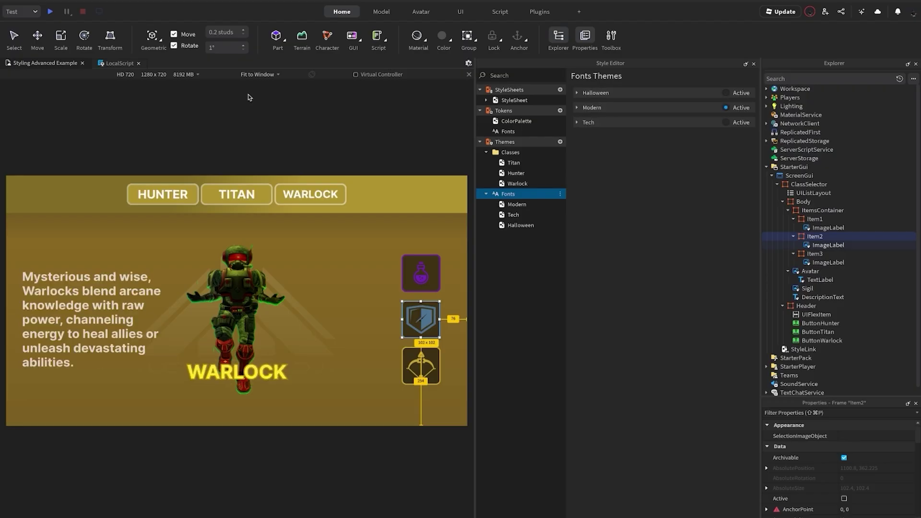
pyautogui.click(50, 11)
# Step: Pick the Titan then Hunter class in the playtest, then tag a TextButton with ButtonSquare
pyautogui.click(413, 127)
pyautogui.click(283, 135)
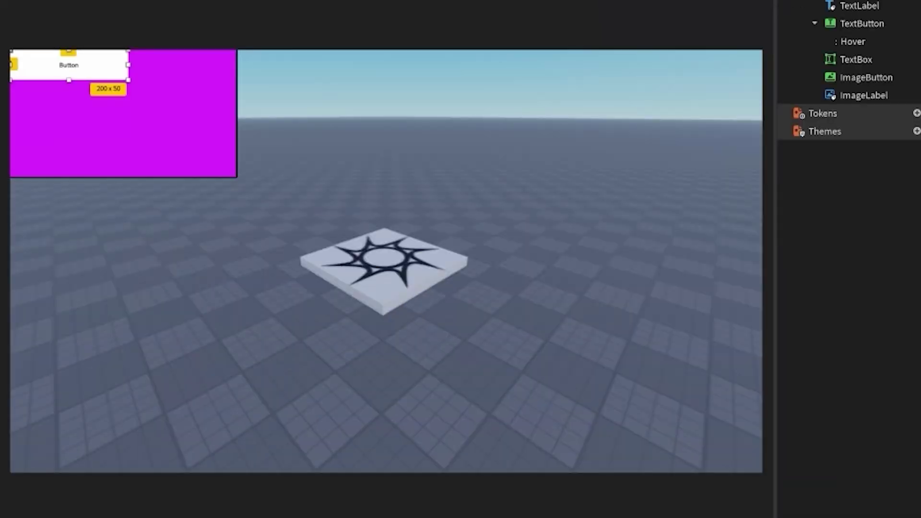
pyautogui.moveTo(69, 65); pyautogui.dragTo(651, 144)
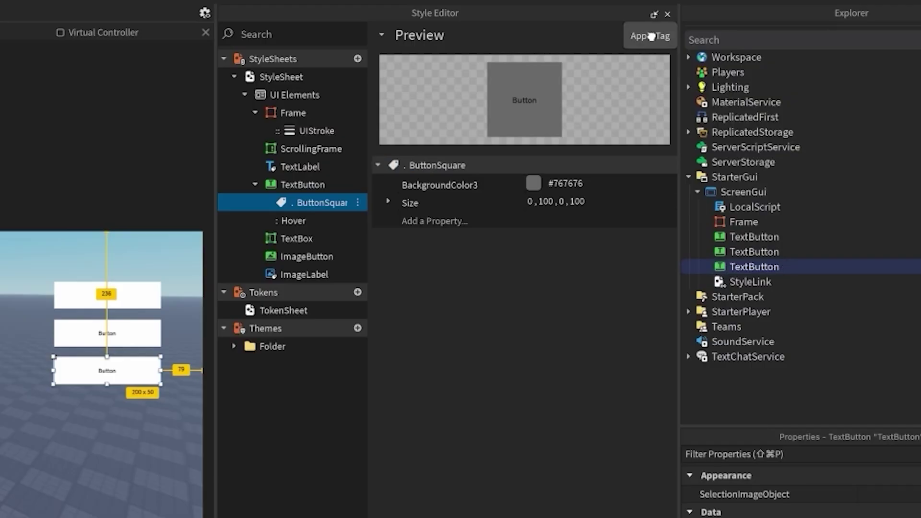
pyautogui.click(654, 33)
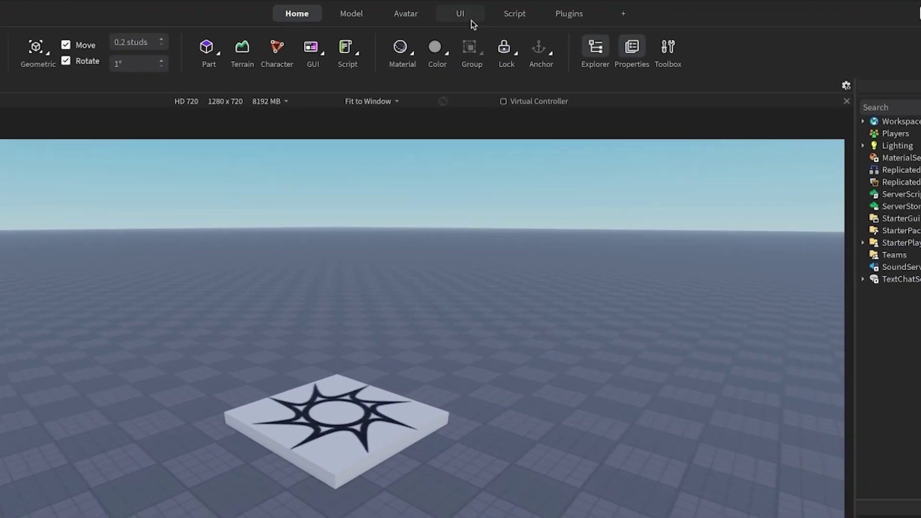
# Step: Open the Style Editor from the UI tab, create a new design, and expand its StyleSheet
pyautogui.click(464, 18)
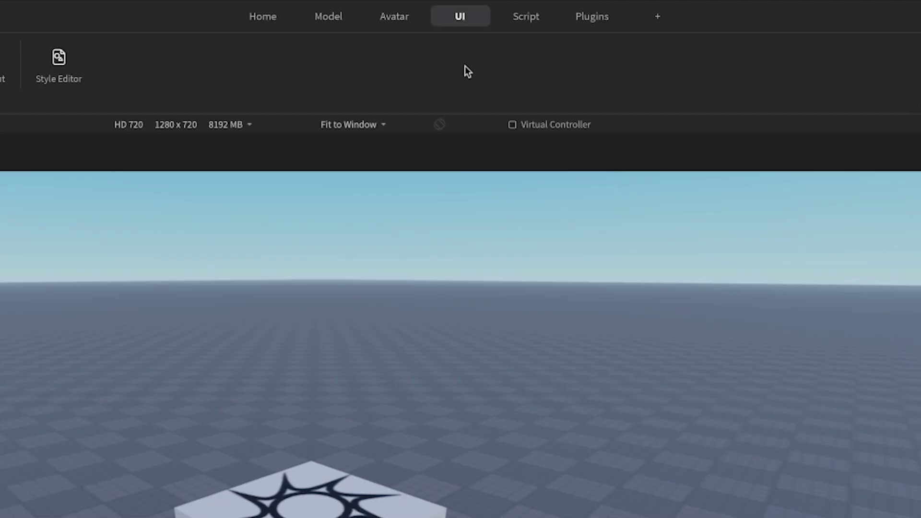
pyautogui.click(67, 70)
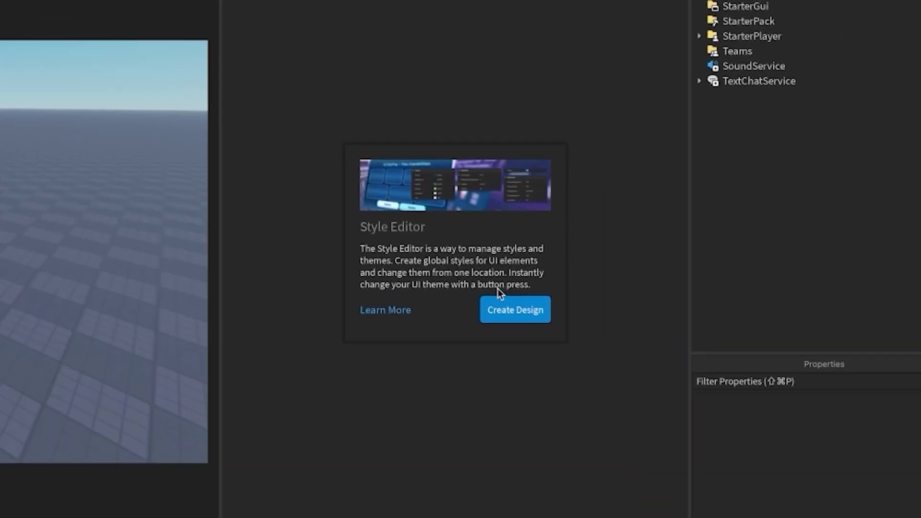
pyautogui.click(504, 309)
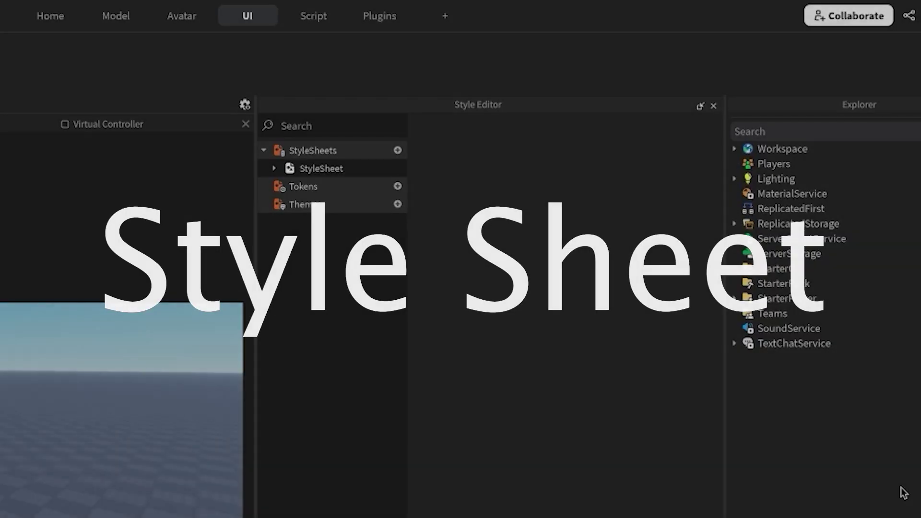
pyautogui.click(341, 168)
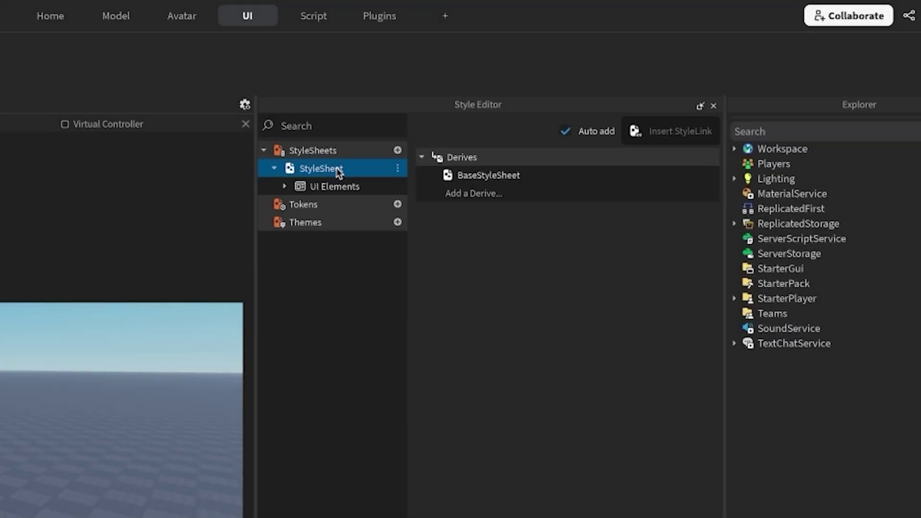
# Step: Expand UI Elements to list the element rules and select the Frame rule
pyautogui.click(336, 186)
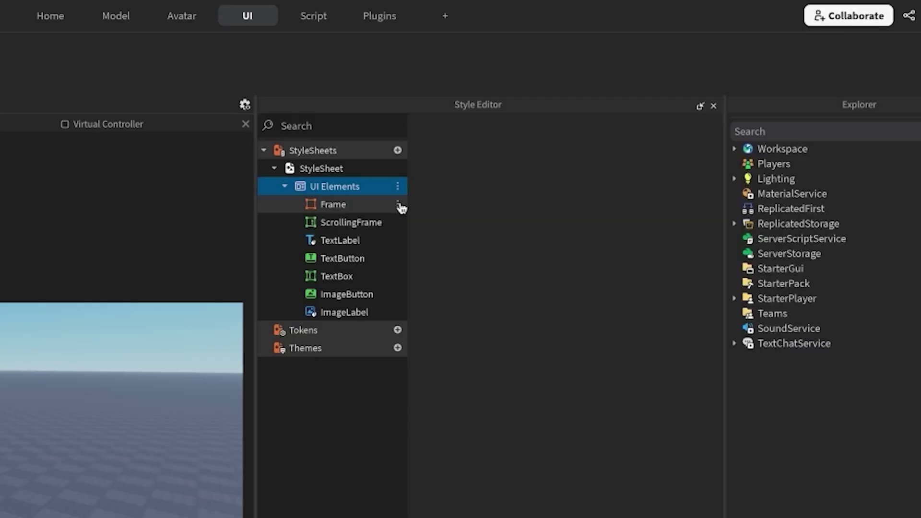
pyautogui.click(367, 207)
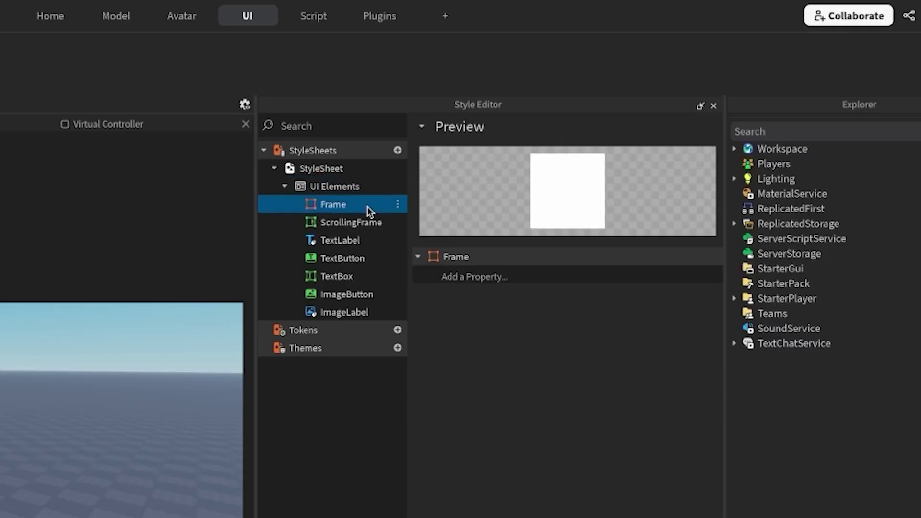
# Step: Add BackgroundColor3 to the Frame rule and set it to magenta #de34ff
pyautogui.click(478, 275)
pyautogui.write('back')
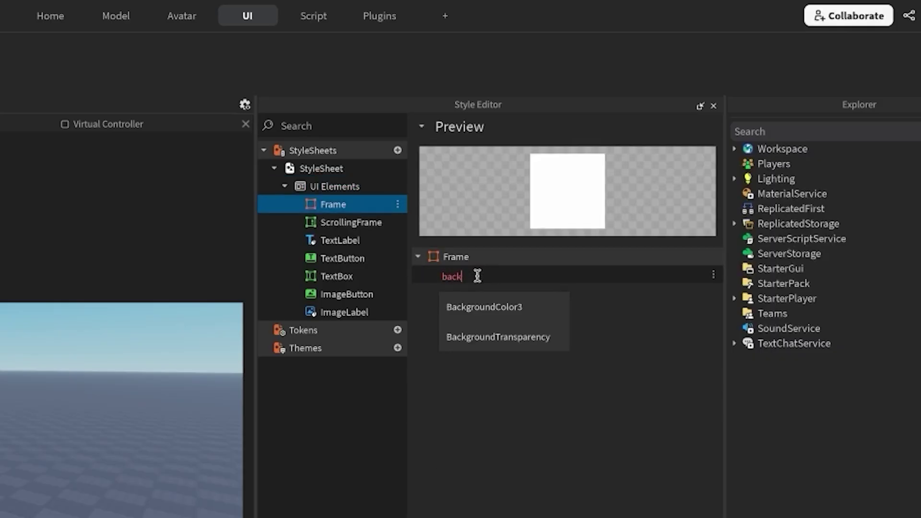
pyautogui.write('g')
pyautogui.click(485, 305)
pyautogui.click(575, 275)
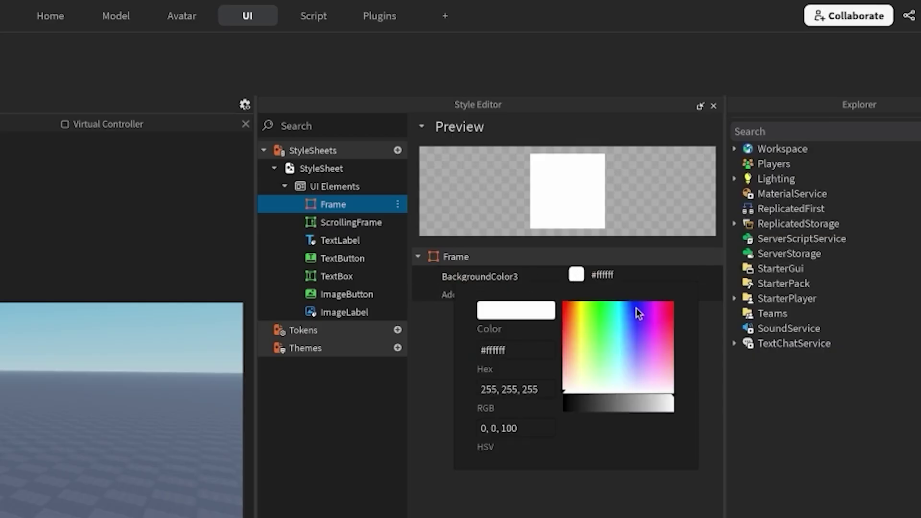
pyautogui.click(650, 319)
pyautogui.click(561, 506)
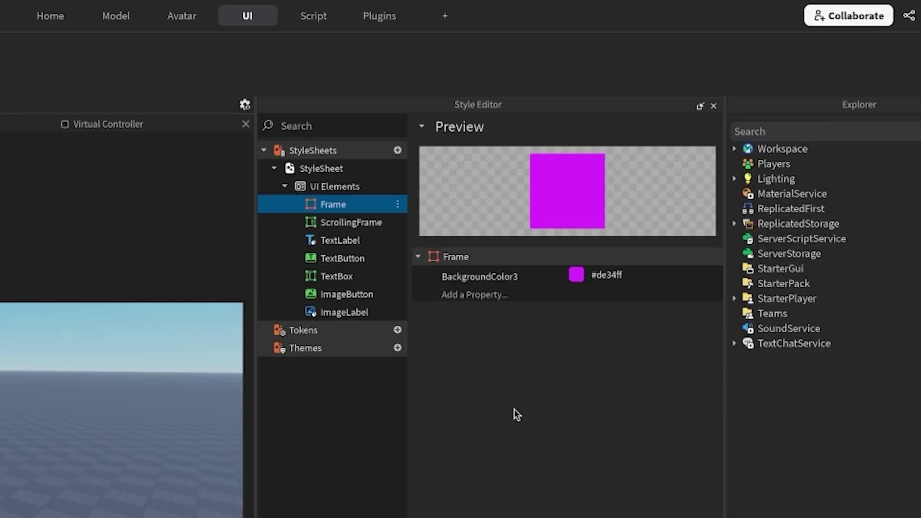
# Step: Add a Size property to the Frame rule set to 0.3,0,0.3,0
pyautogui.click(462, 295)
pyautogui.write('size')
pyautogui.click(475, 381)
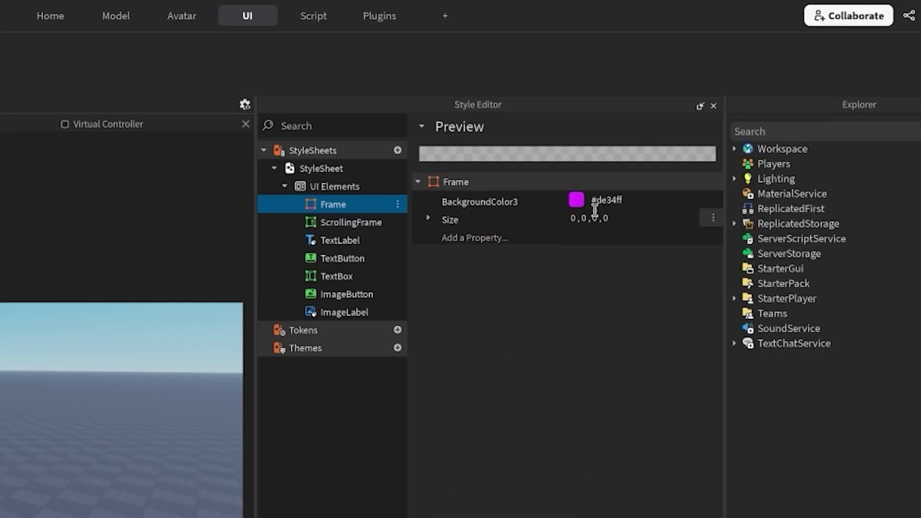
pyautogui.click(578, 216)
pyautogui.write('.3')
pyautogui.press('Return')
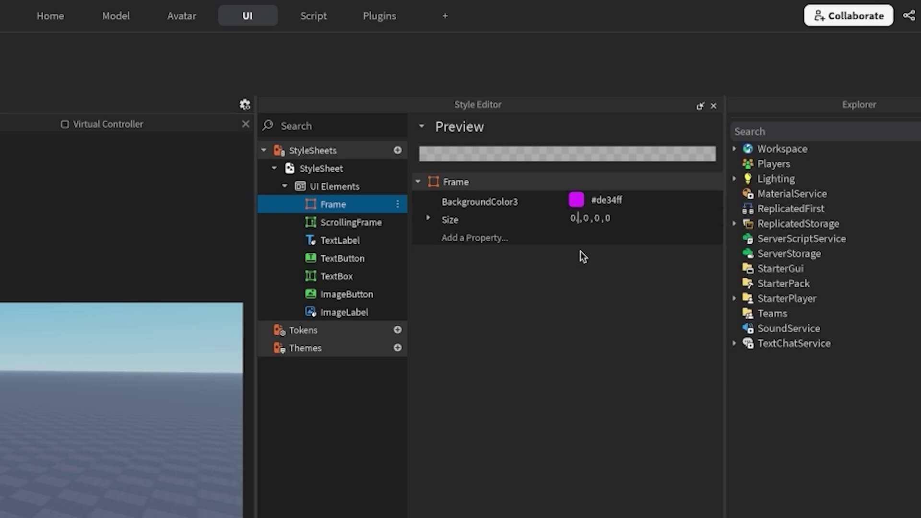
pyautogui.click(608, 219)
pyautogui.write('.3')
pyautogui.press('Return')
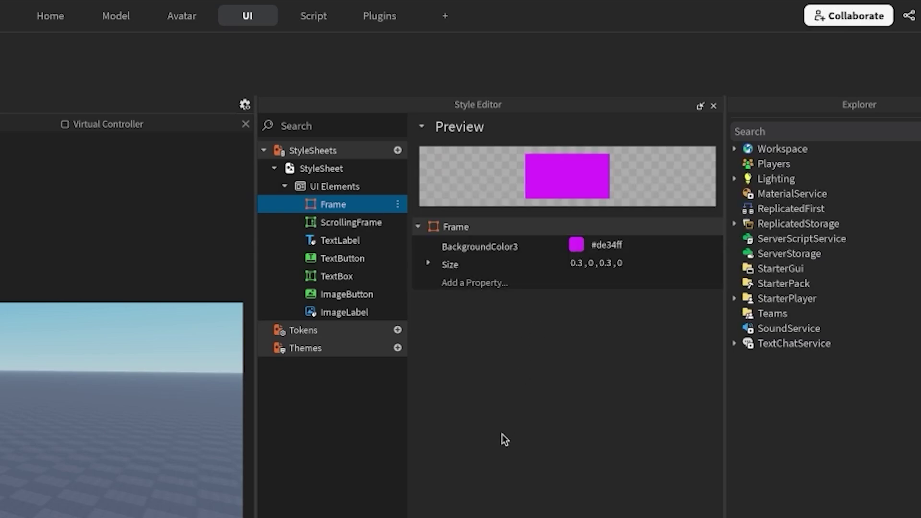
pyautogui.click(399, 206)
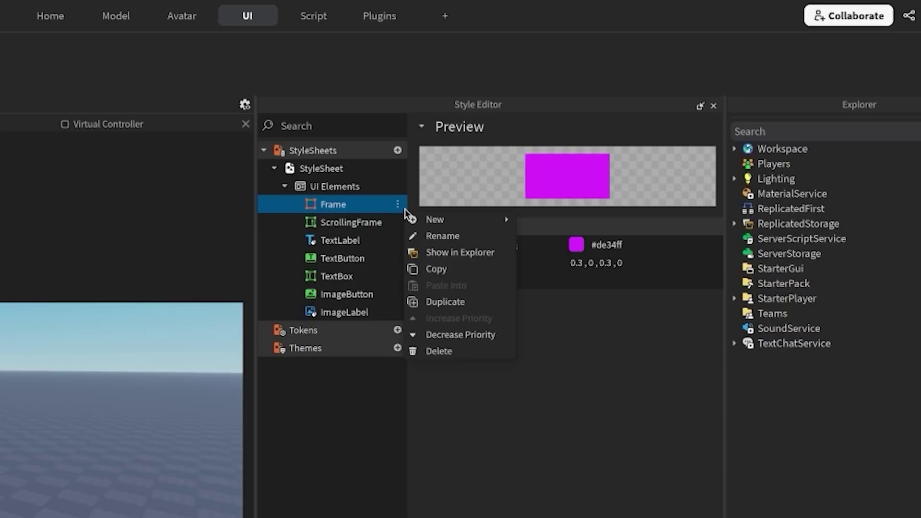
# Step: Add a UIStroke pseudo instance to the Frame rule with colour #000000
pyautogui.moveTo(432, 220)
pyautogui.moveTo(567, 269)
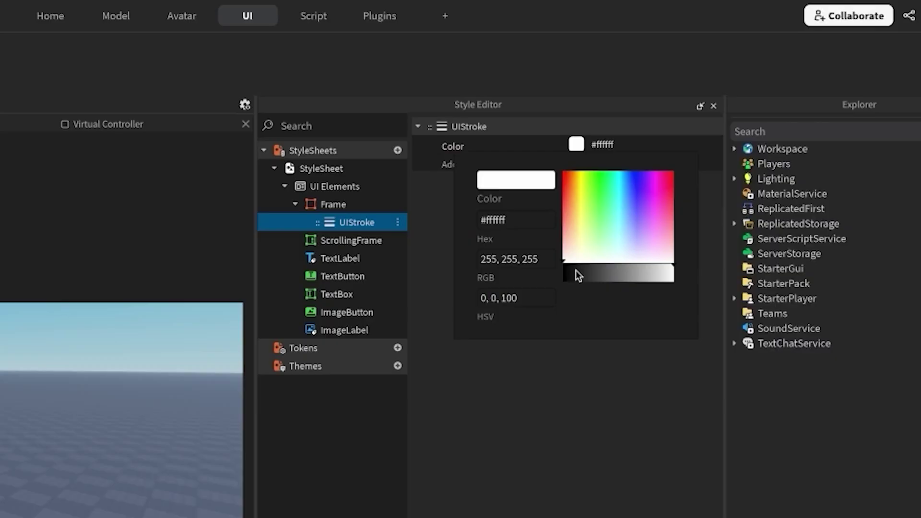
pyautogui.moveTo(577, 271); pyautogui.dragTo(555, 272)
pyautogui.click(567, 383)
# Step: Give the UIStroke a Thickness of 3 and preview the outlined Frame
pyautogui.click(469, 165)
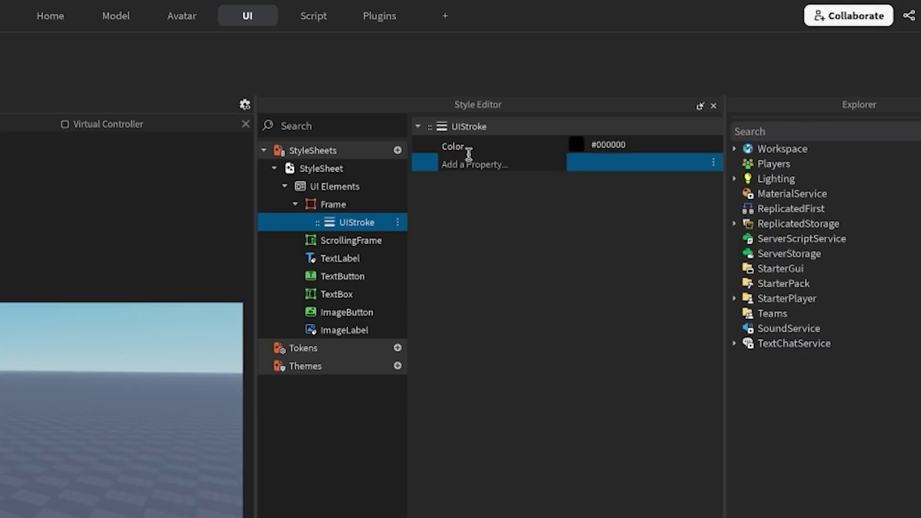
pyautogui.write('thic')
pyautogui.click(469, 191)
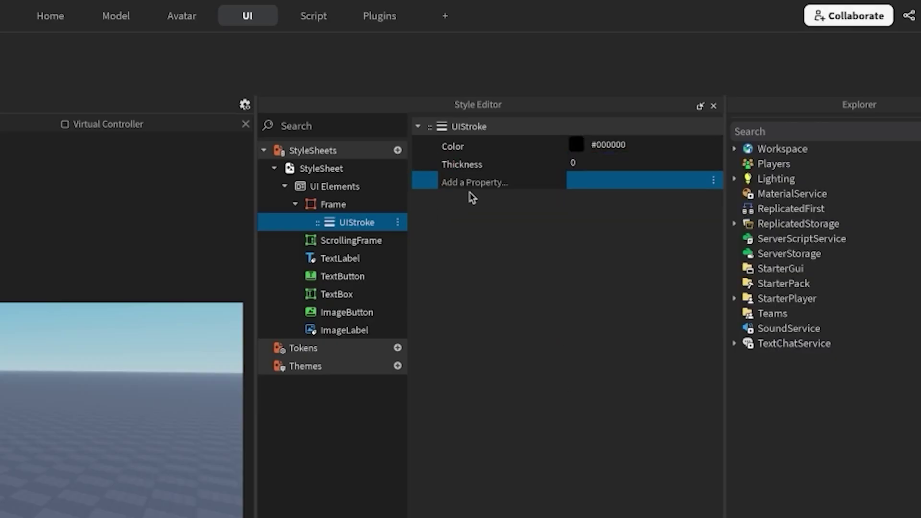
pyautogui.click(588, 165)
pyautogui.write('3')
pyautogui.click(359, 205)
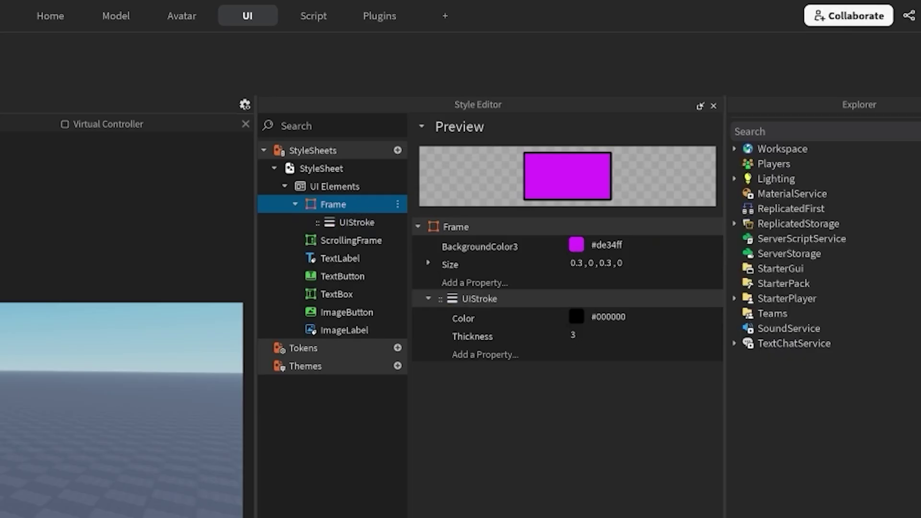
pyautogui.click(350, 276)
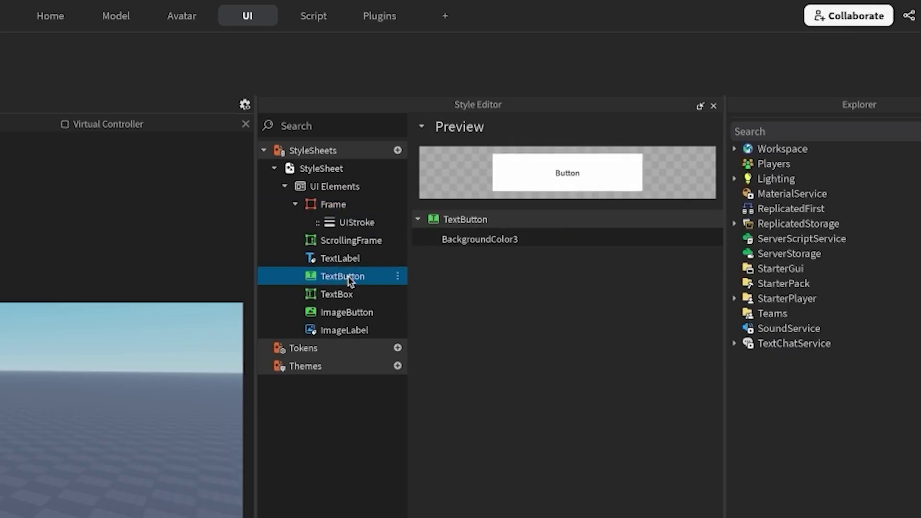
# Step: Create a Hover state under TextButton with BackgroundColor3 #f732ff
pyautogui.click(398, 277)
pyautogui.moveTo(423, 289)
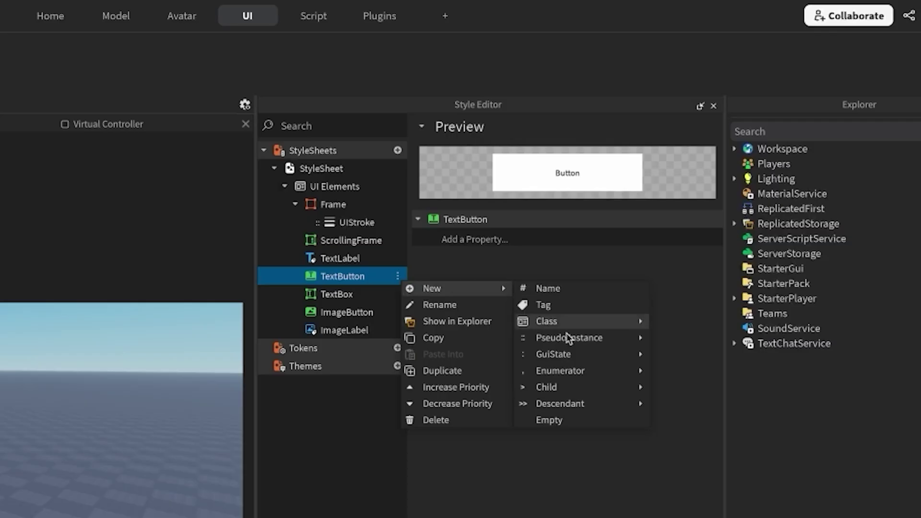
pyautogui.moveTo(582, 354)
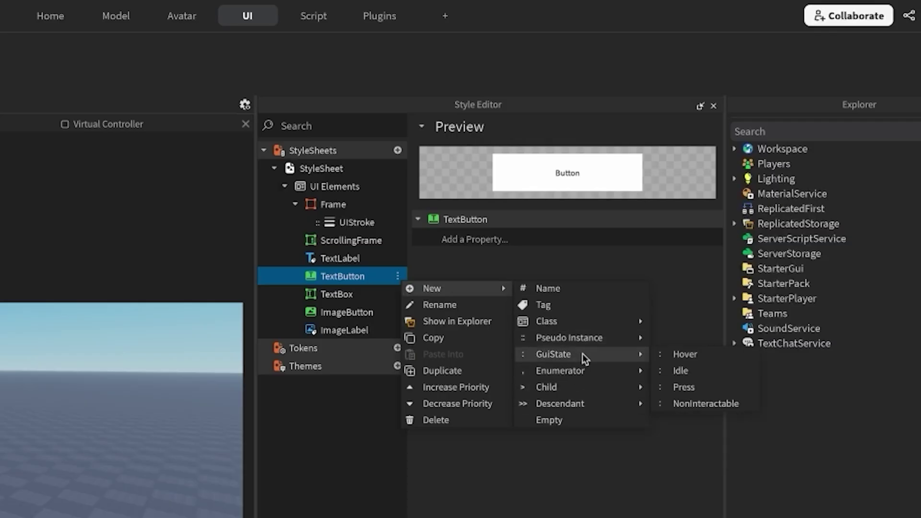
pyautogui.click(681, 355)
pyautogui.click(504, 238)
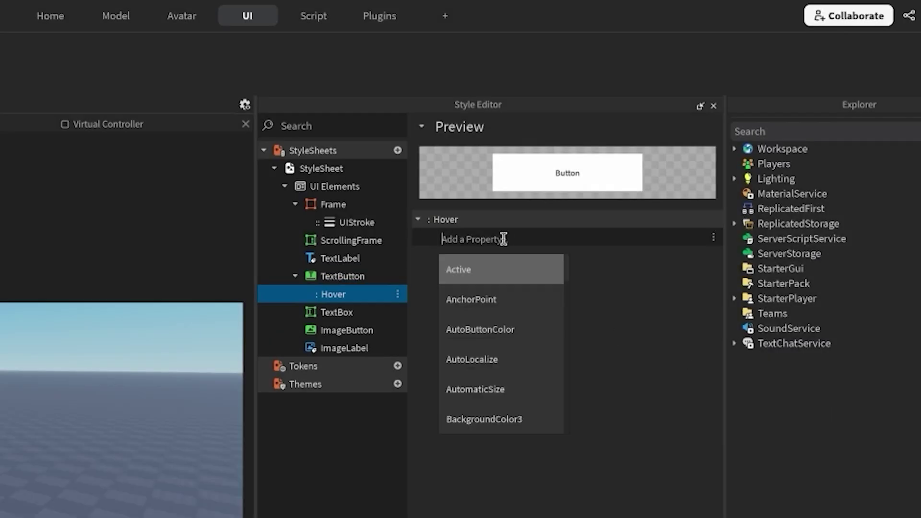
pyautogui.click(483, 417)
pyautogui.click(575, 236)
pyautogui.click(655, 282)
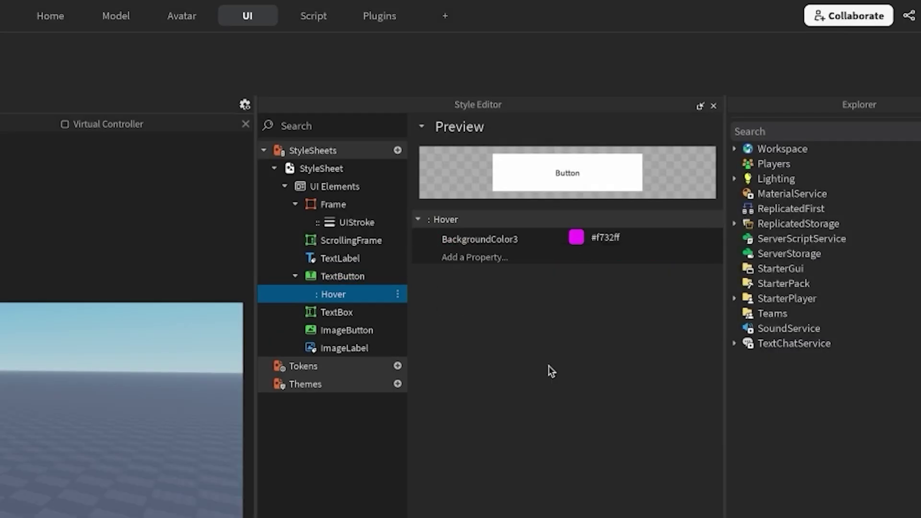
# Step: Add TextColor3 #ffffff and AutoButtonColor to the Hover state
pyautogui.click(481, 257)
pyautogui.write('text')
pyautogui.click(481, 344)
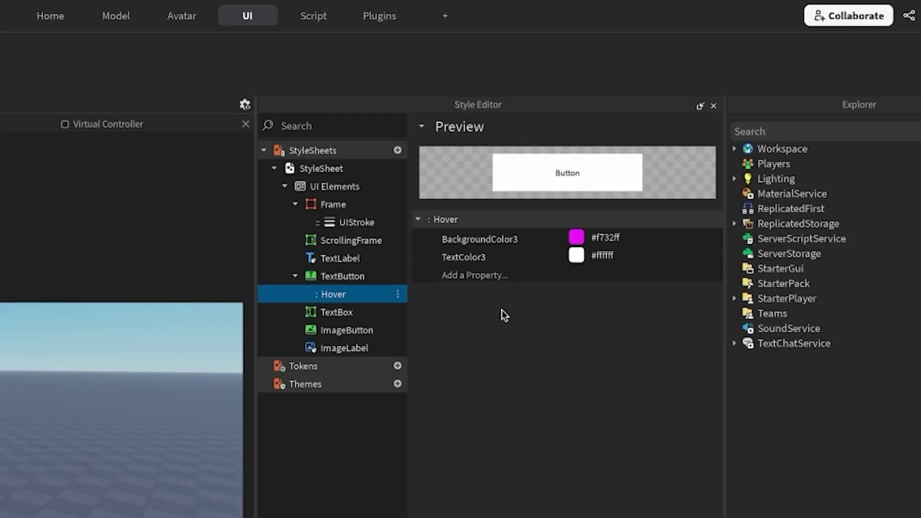
pyautogui.click(517, 275)
pyautogui.write('auto')
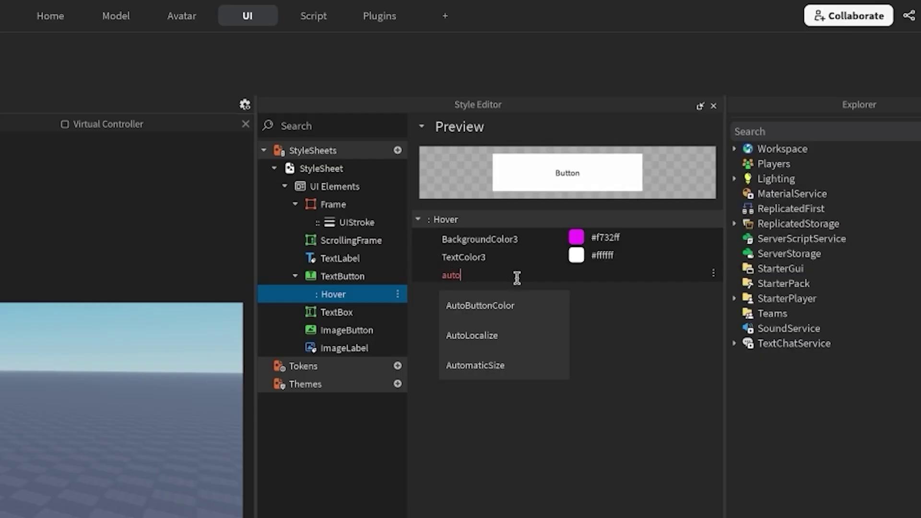
pyautogui.click(508, 303)
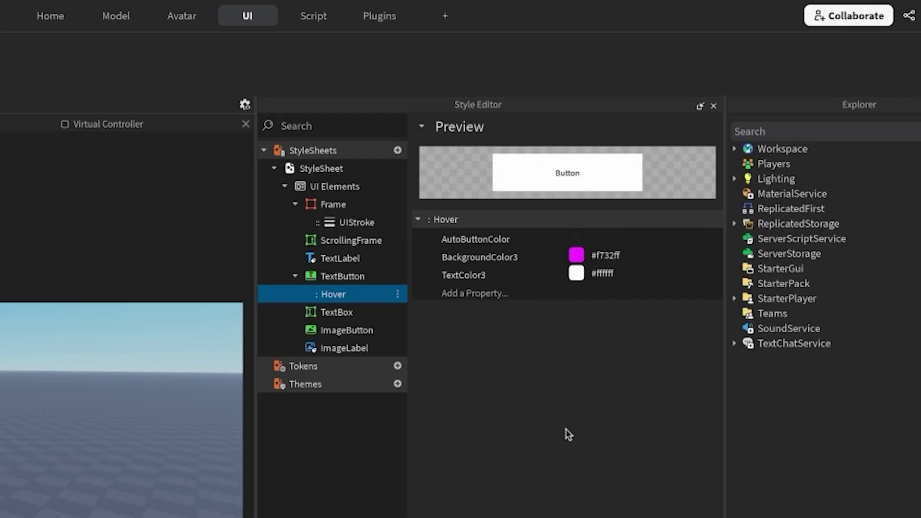
# Step: Insert a ScreenGui into StarterGui, then add a Frame and a TextButton inside it
pyautogui.click(811, 269)
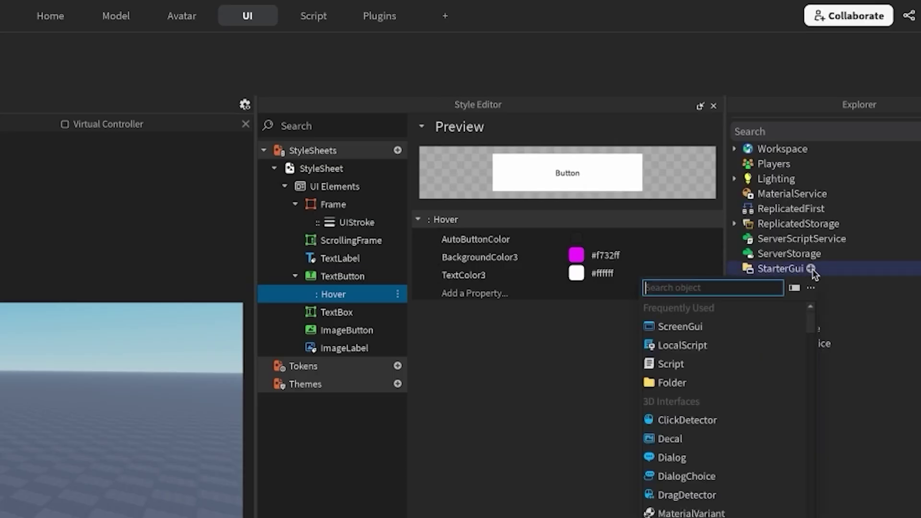
pyautogui.click(763, 322)
pyautogui.click(746, 284)
pyautogui.click(367, 172)
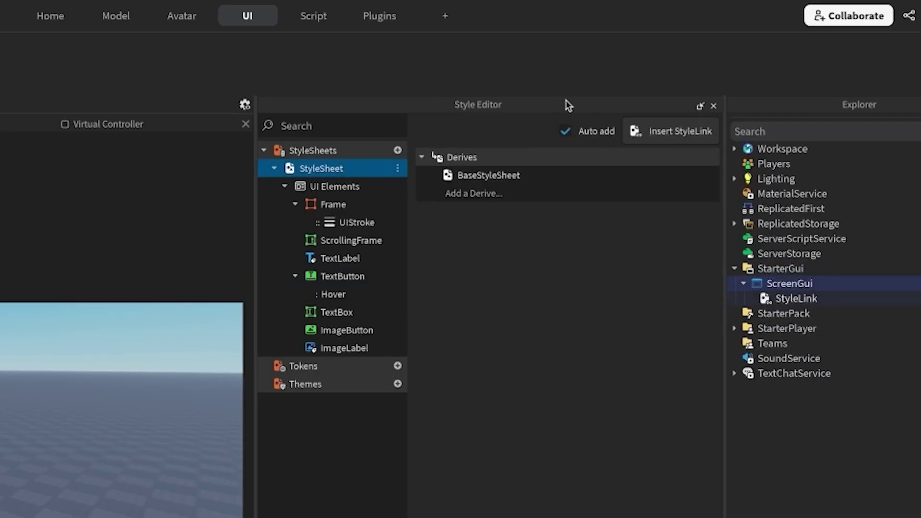
pyautogui.moveTo(819, 286)
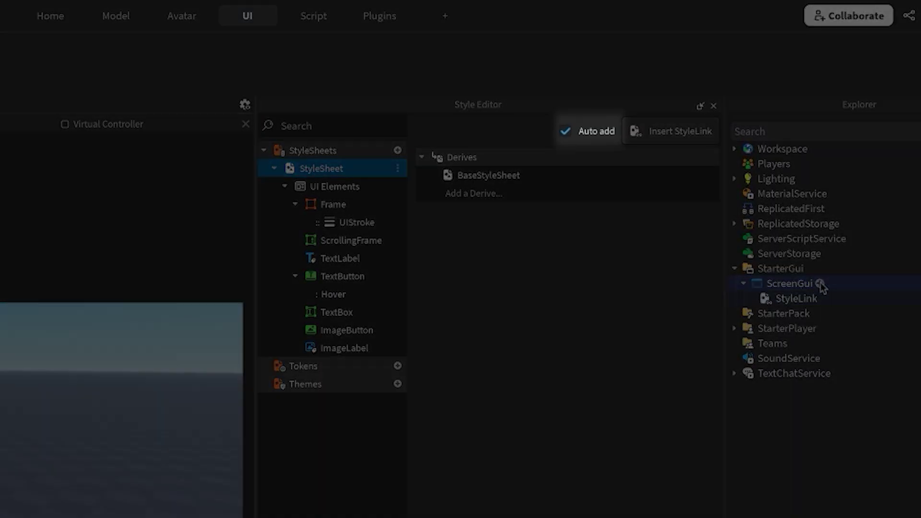
pyautogui.click(820, 285)
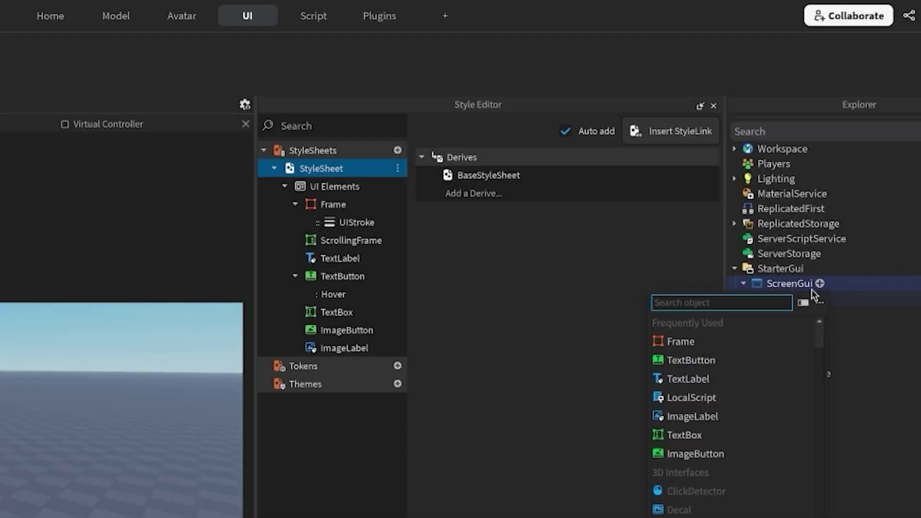
pyautogui.click(757, 342)
pyautogui.click(820, 283)
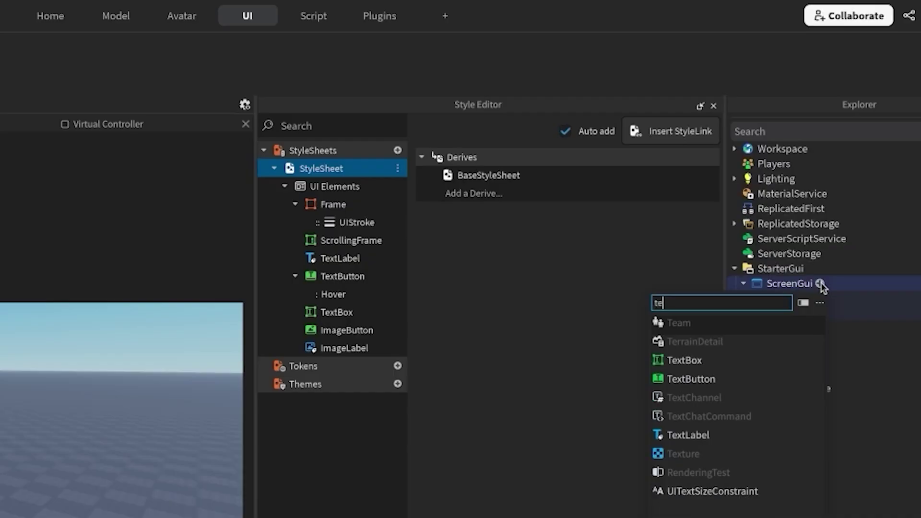
pyautogui.write('text')
pyautogui.click(764, 325)
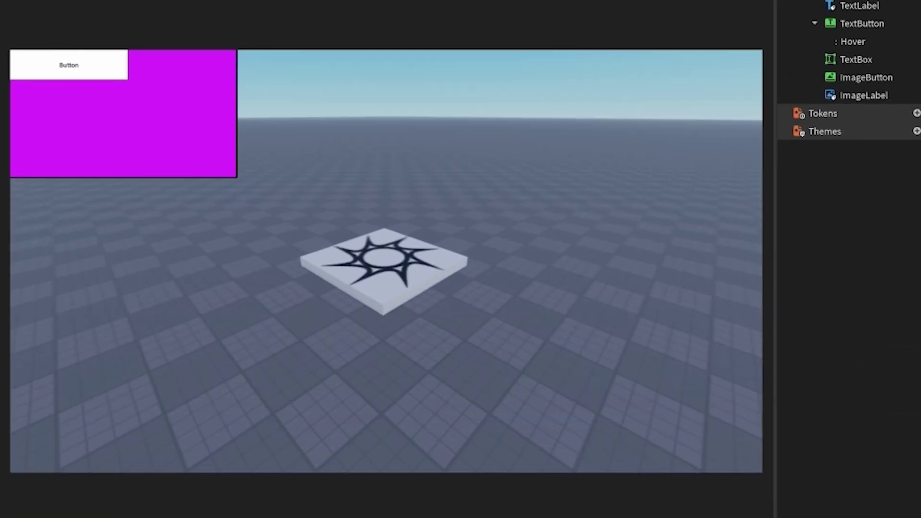
# Step: Stack three TextButtons at the upper right of the game screen
pyautogui.click(103, 69)
pyautogui.moveTo(103, 68); pyautogui.dragTo(650, 94)
pyautogui.moveTo(72, 67); pyautogui.dragTo(654, 144)
pyautogui.moveTo(59, 69); pyautogui.dragTo(609, 185)
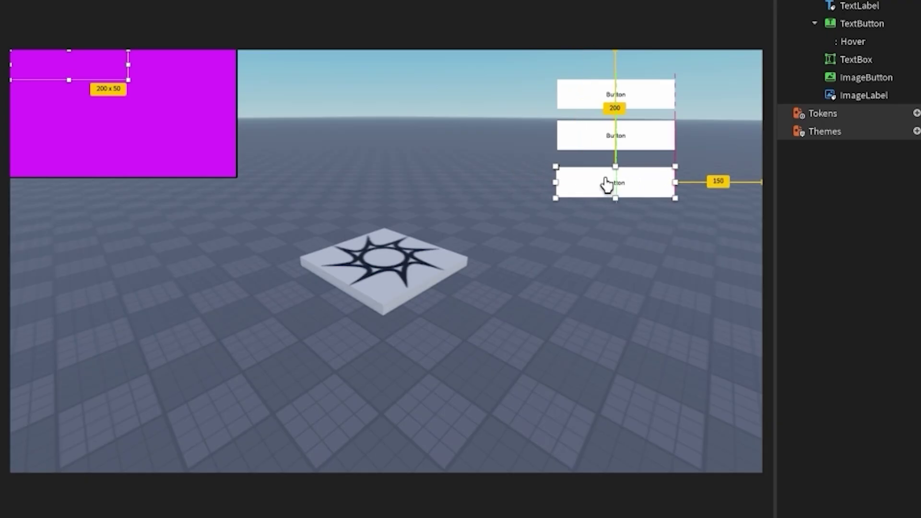
pyautogui.click(624, 277)
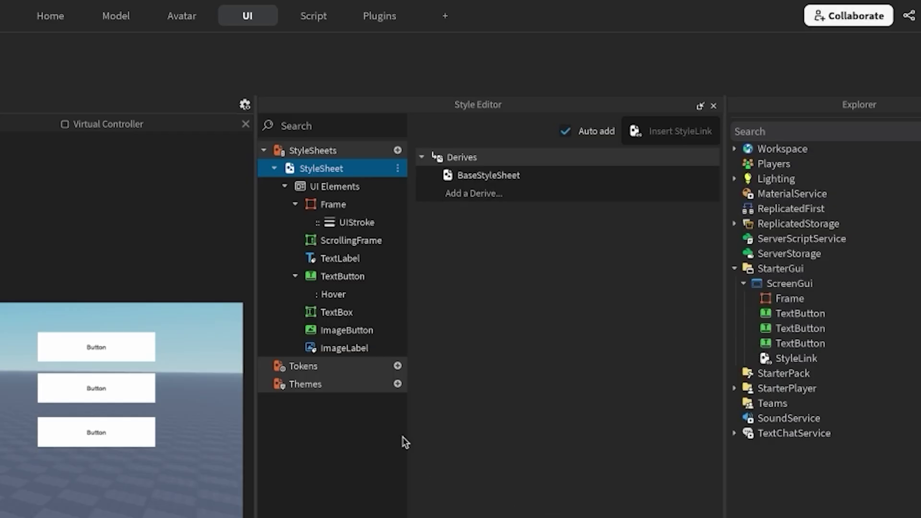
# Step: Select the empty Tokens row in the Style Editor tree
pyautogui.click(354, 367)
# Step: Create a new token stylesheet under Tokens named TokenSheet
pyautogui.click(397, 366)
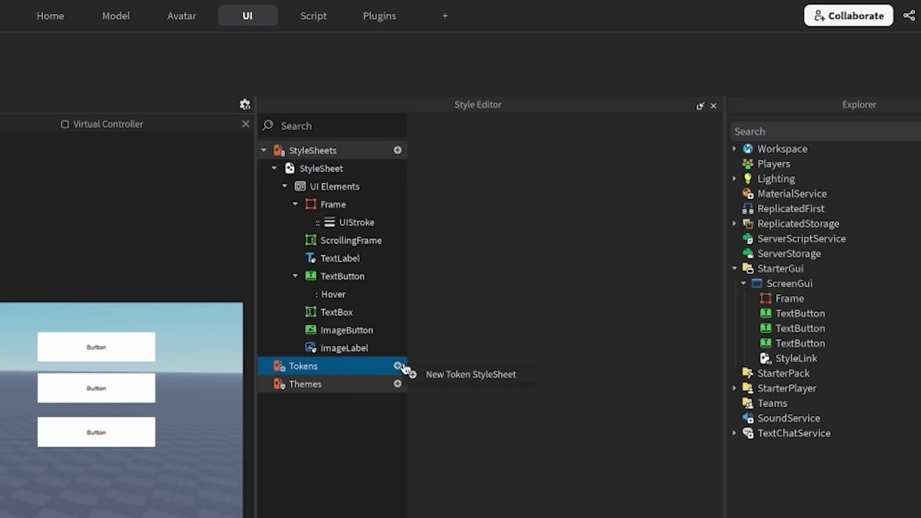
pyautogui.click(434, 375)
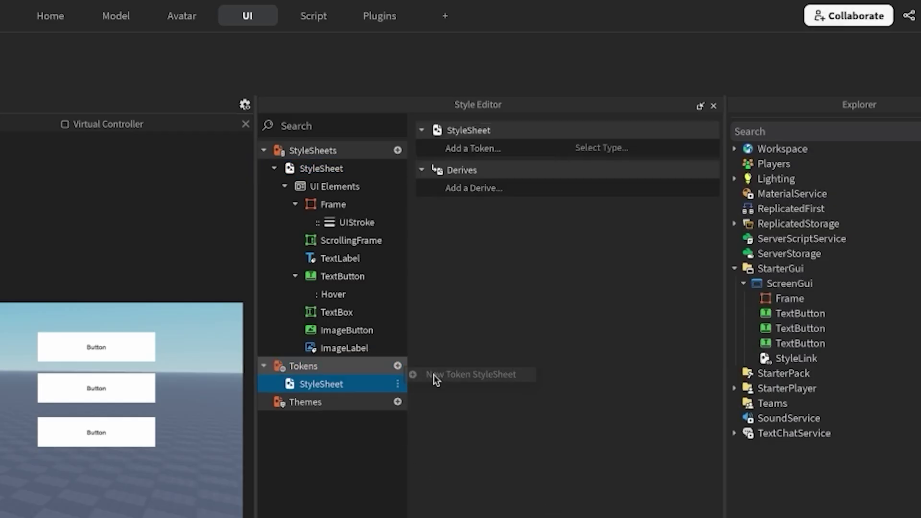
pyautogui.doubleClick(474, 132)
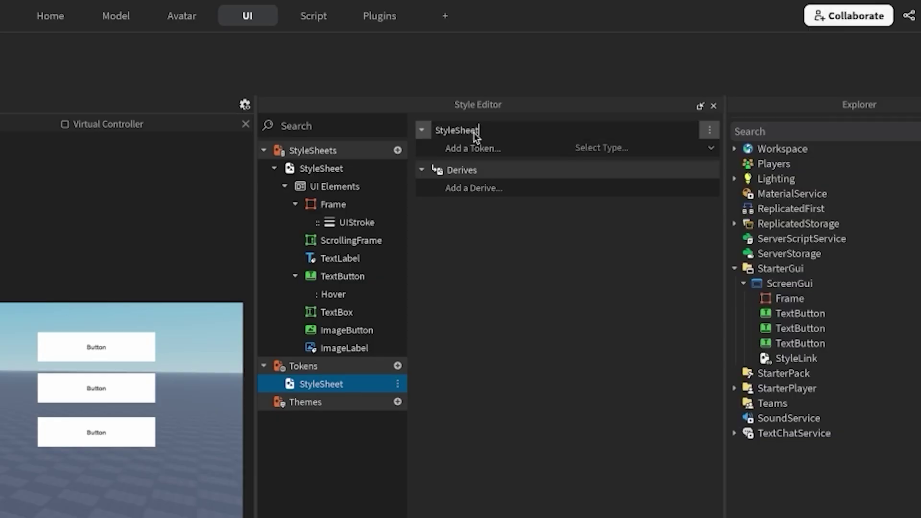
pyautogui.write('Toek')
pyautogui.press('BackSpace')
pyautogui.press('BackSpace')
pyautogui.write('kenSheet')
pyautogui.press('Return')
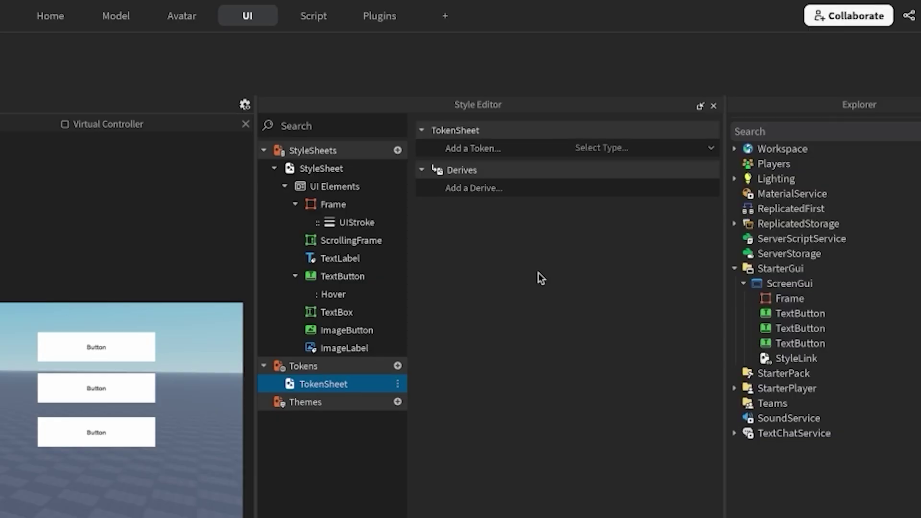
# Step: Add a Color3 token named Magenta set to #ff3cff
pyautogui.click(503, 152)
pyautogui.write('Magenta')
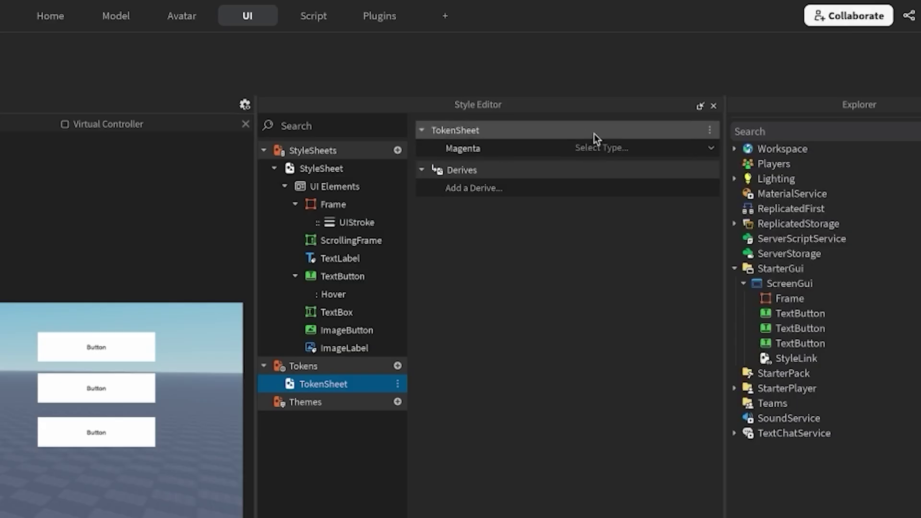
pyautogui.click(604, 152)
pyautogui.click(585, 233)
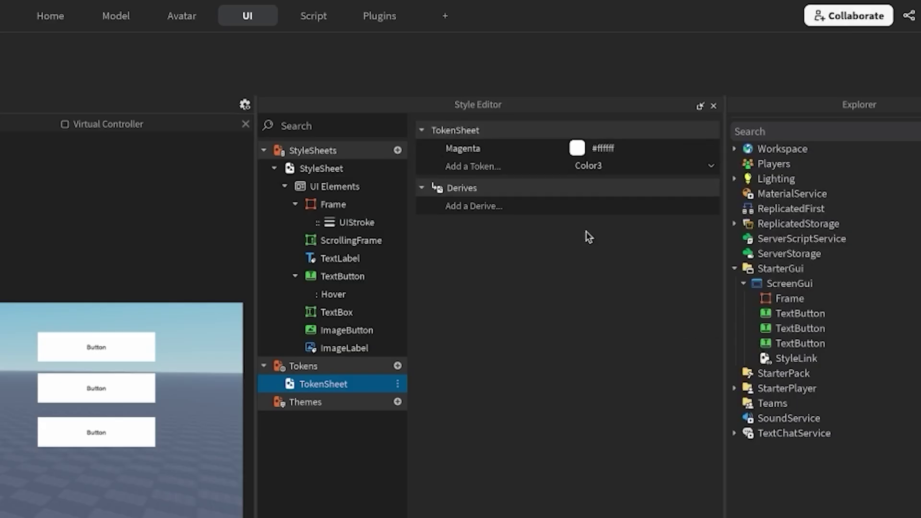
pyautogui.click(578, 148)
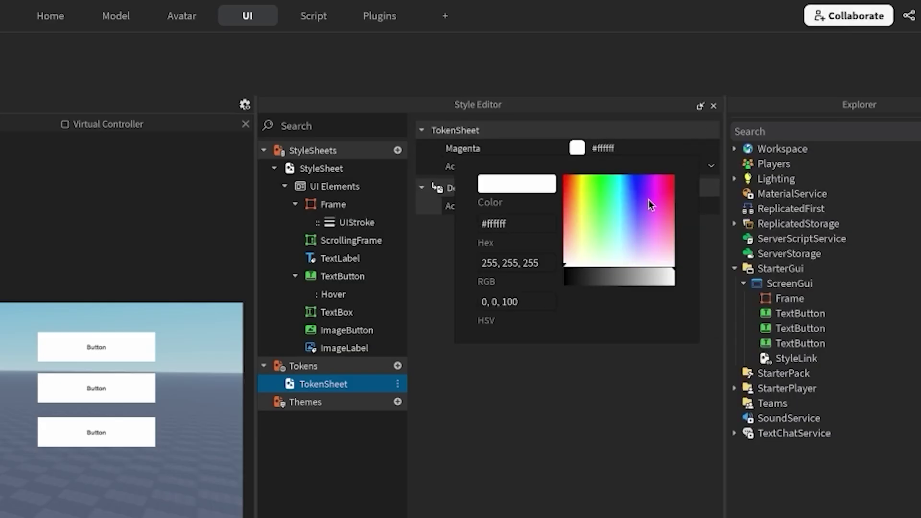
pyautogui.click(600, 415)
# Step: Add a Color3 token named Cyan set to a cyan colour
pyautogui.click(469, 166)
pyautogui.write('Cyan')
pyautogui.press('Return')
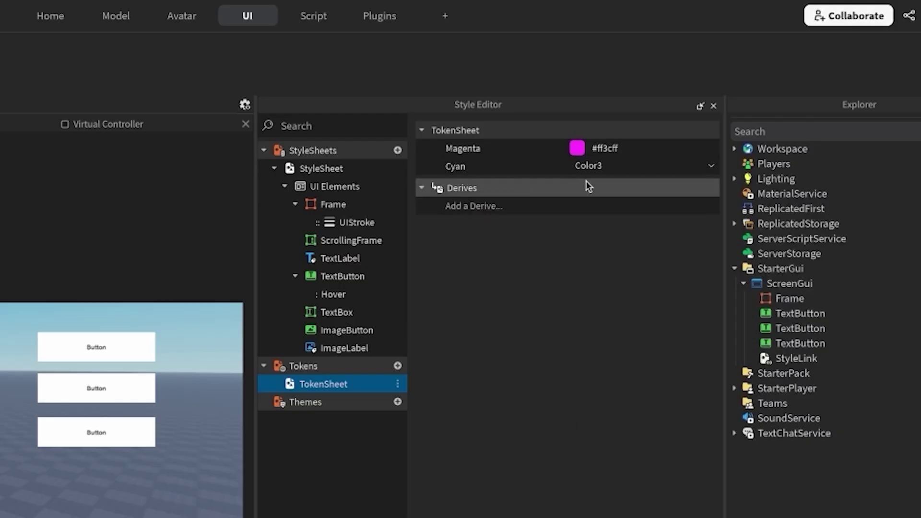
pyautogui.click(577, 149)
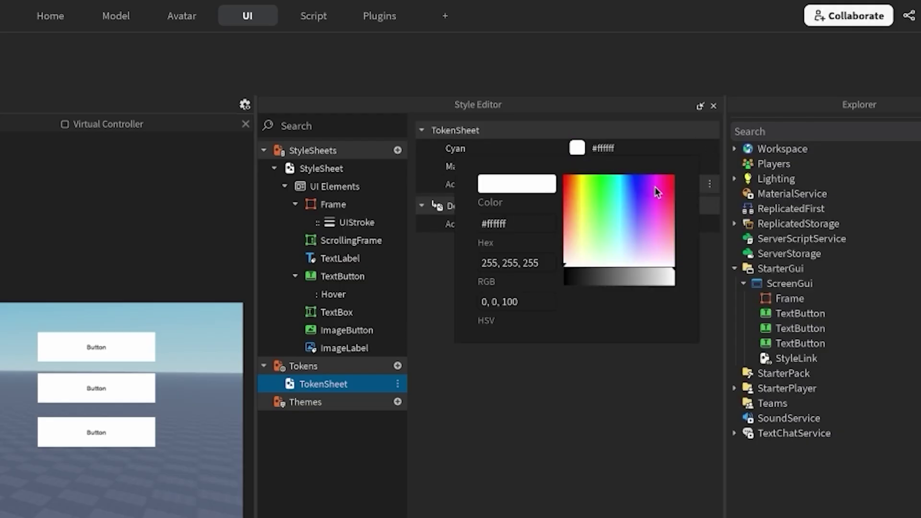
pyautogui.click(619, 192)
pyautogui.click(619, 423)
pyautogui.click(346, 208)
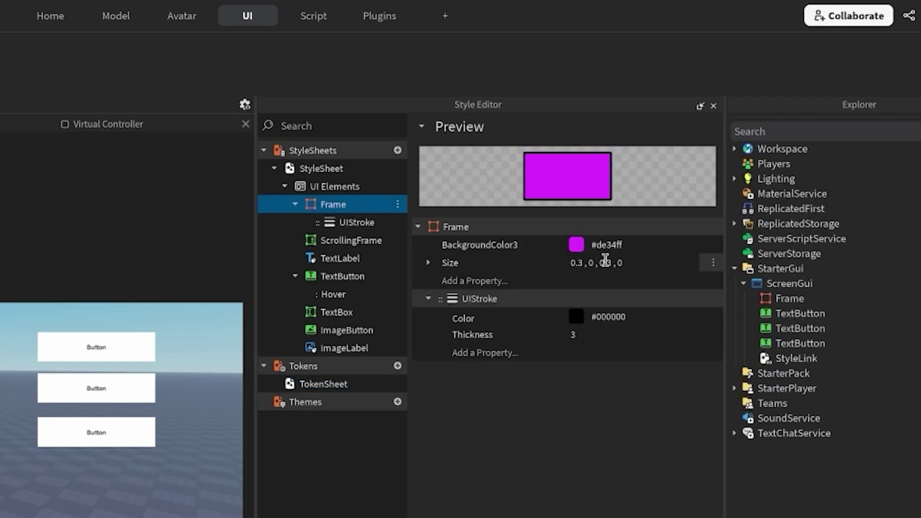
# Step: Link the Frame rule's BackgroundColor3 to the $Magenta token
pyautogui.click(713, 244)
pyautogui.click(735, 258)
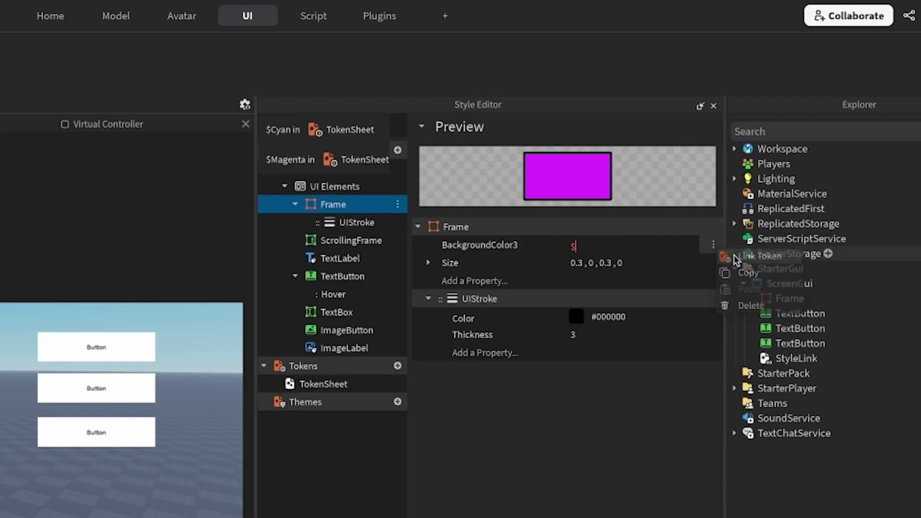
pyautogui.write('Magenta')
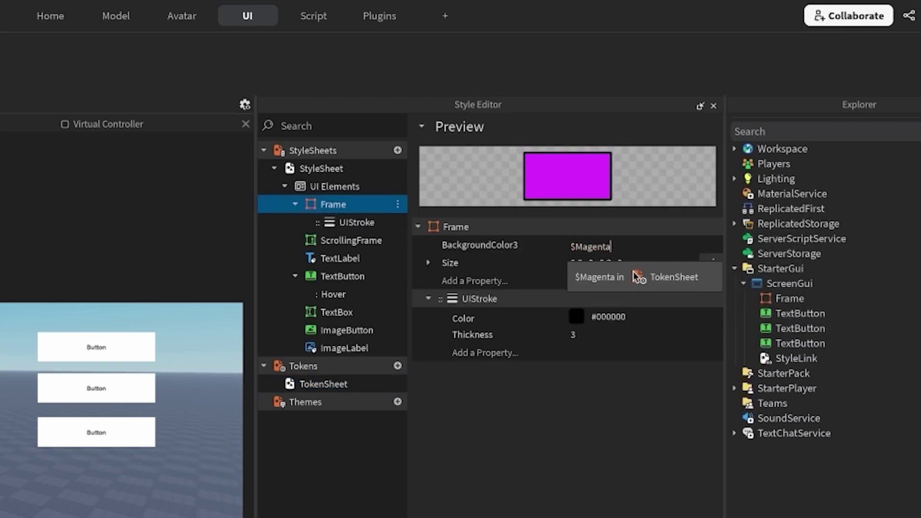
pyautogui.click(637, 277)
# Step: Link the TextButton Hover state's BackgroundColor3 to $Magenta as well
pyautogui.click(346, 294)
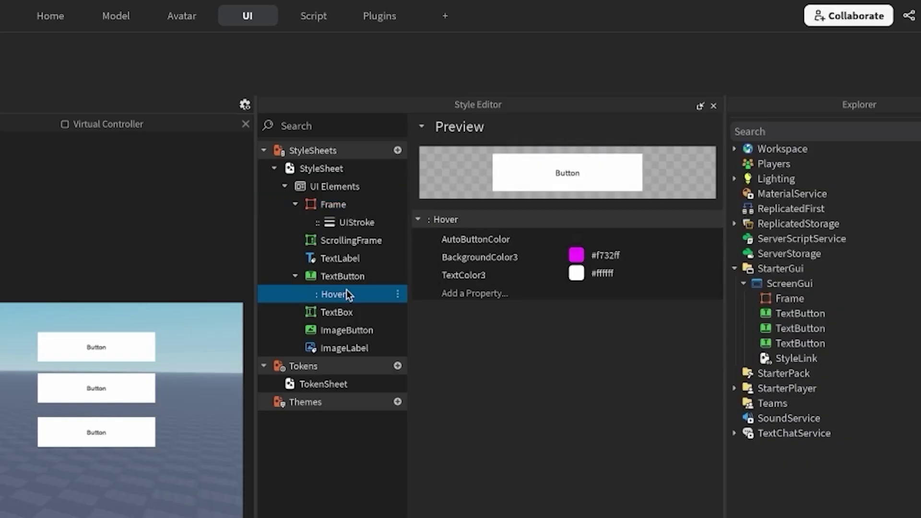
pyautogui.click(713, 255)
pyautogui.click(713, 258)
pyautogui.click(714, 257)
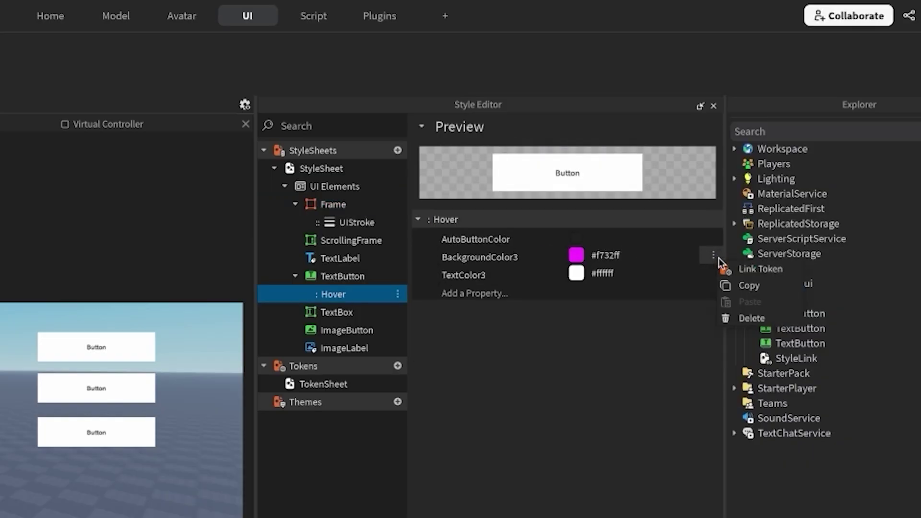
pyautogui.click(729, 268)
pyautogui.write('Magenta')
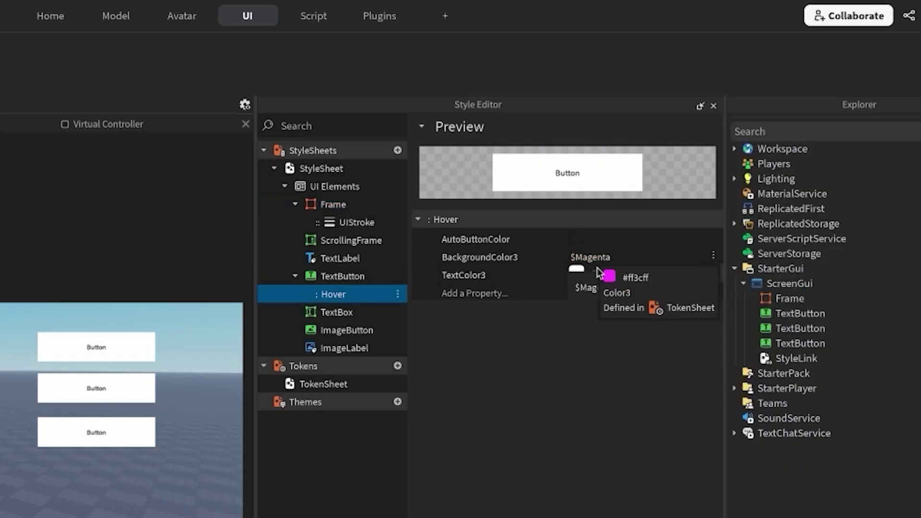
pyautogui.click(612, 286)
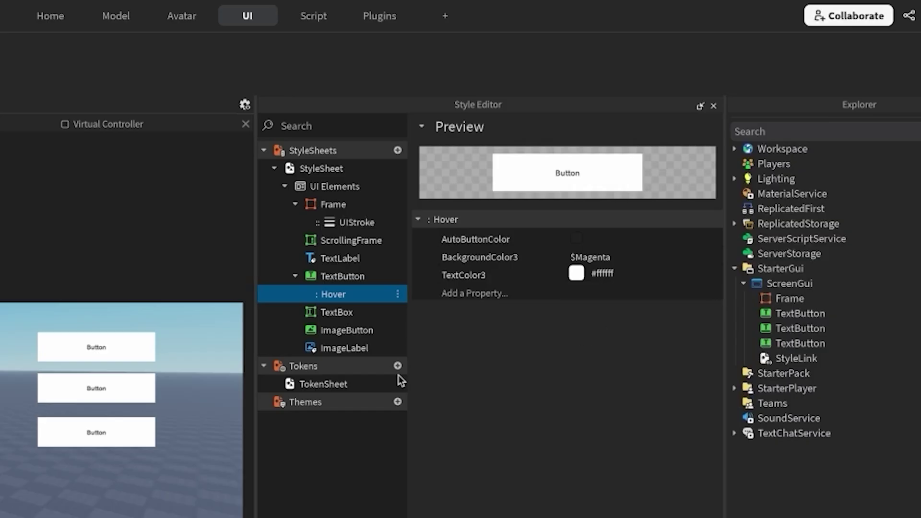
pyautogui.click(346, 387)
# Step: Change the TokenSheet's Magenta token colour to #ee31ff
pyautogui.click(578, 168)
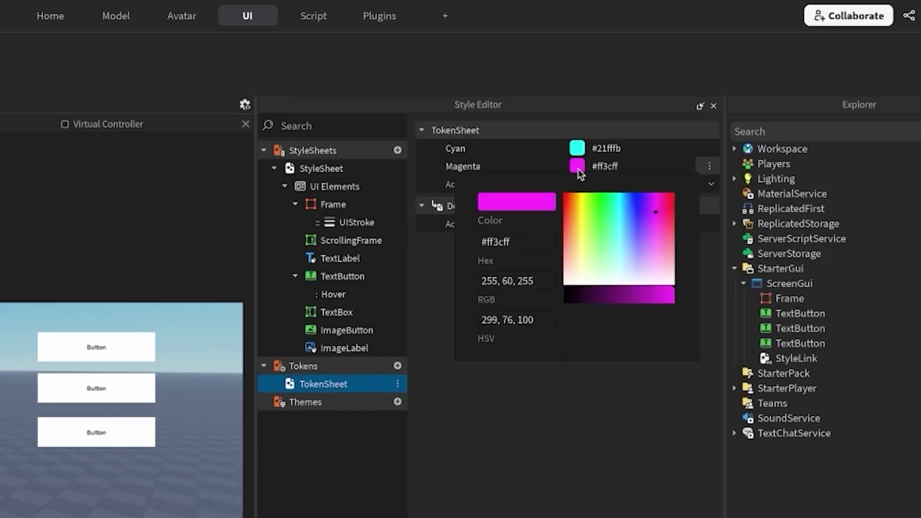
pyautogui.moveTo(655, 204)
pyautogui.mouseDown()
pyautogui.moveTo(648, 230)
pyautogui.moveTo(606, 226)
pyautogui.moveTo(657, 212)
pyautogui.moveTo(662, 253)
pyautogui.moveTo(657, 220)
pyautogui.mouseUp()
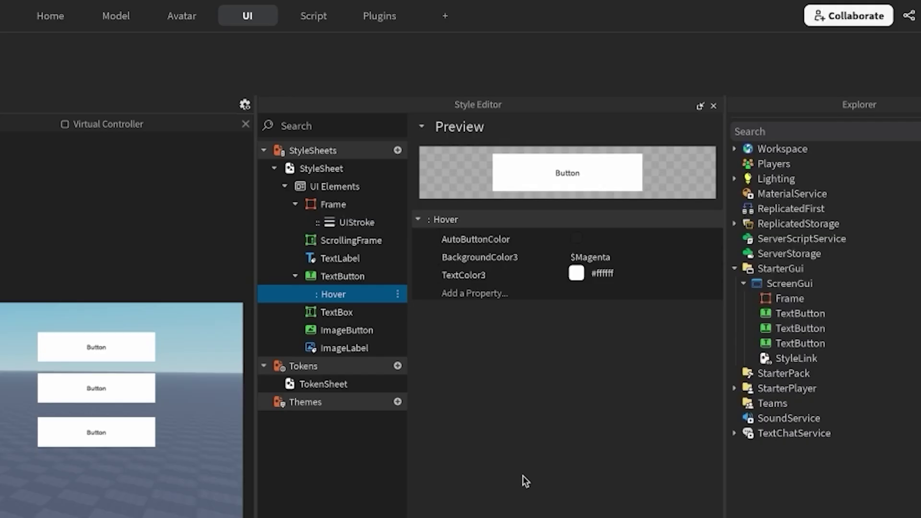
# Step: Create a Themes folder holding a new theme stylesheet named ThemeA
pyautogui.click(367, 402)
pyautogui.click(397, 401)
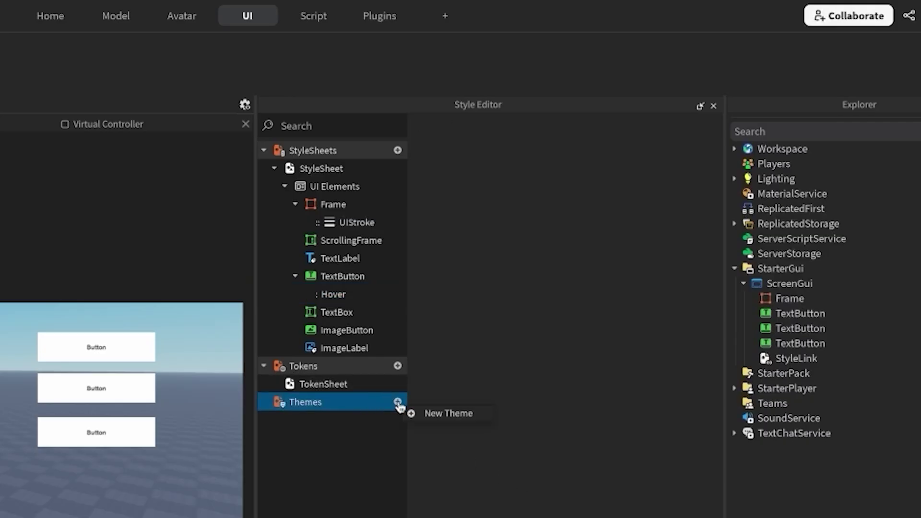
pyautogui.click(422, 413)
pyautogui.click(397, 420)
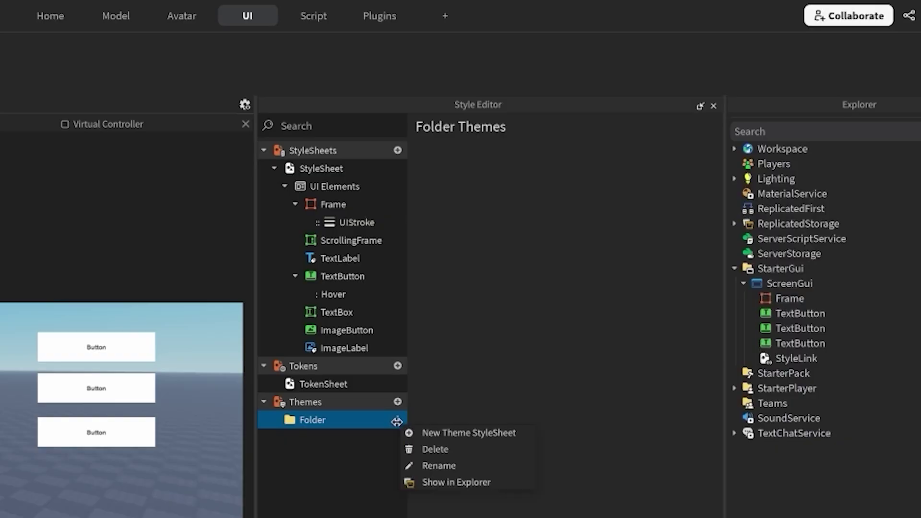
pyautogui.click(444, 434)
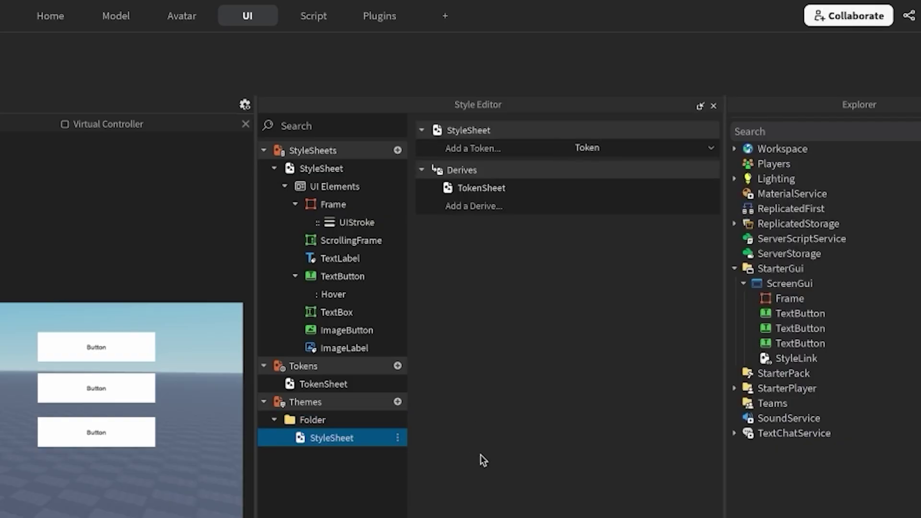
pyautogui.doubleClick(488, 132)
pyautogui.doubleClick(479, 130)
pyautogui.write('ThemeA')
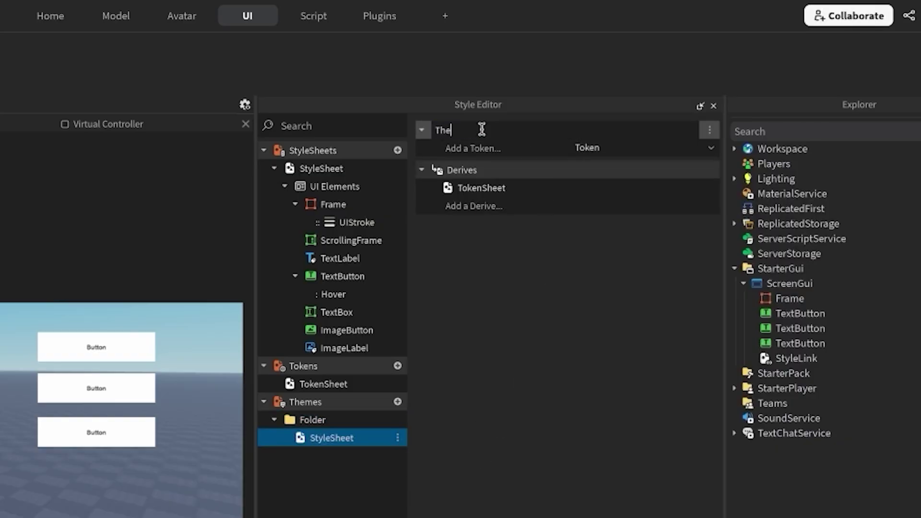
pyautogui.click(482, 310)
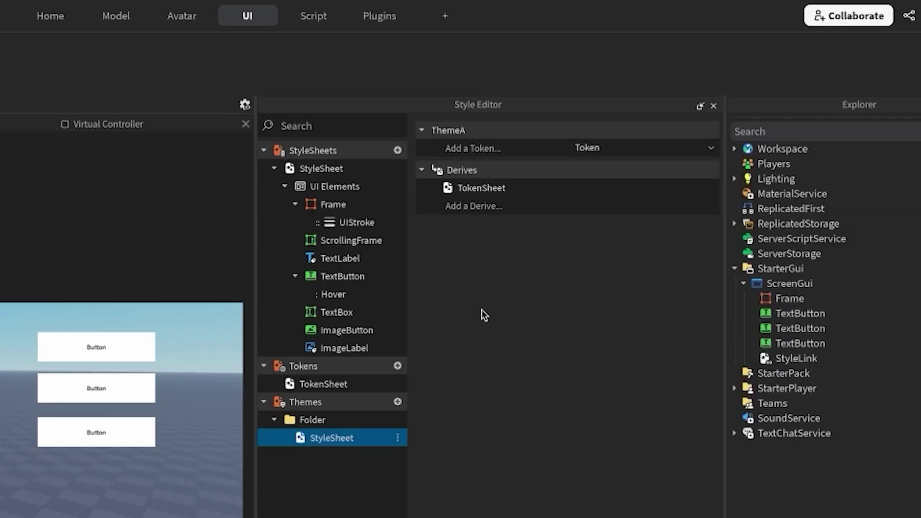
# Step: Add a PrimaryColor token to ThemeA with the value $Magenta
pyautogui.click(491, 144)
pyautogui.write('Primary')
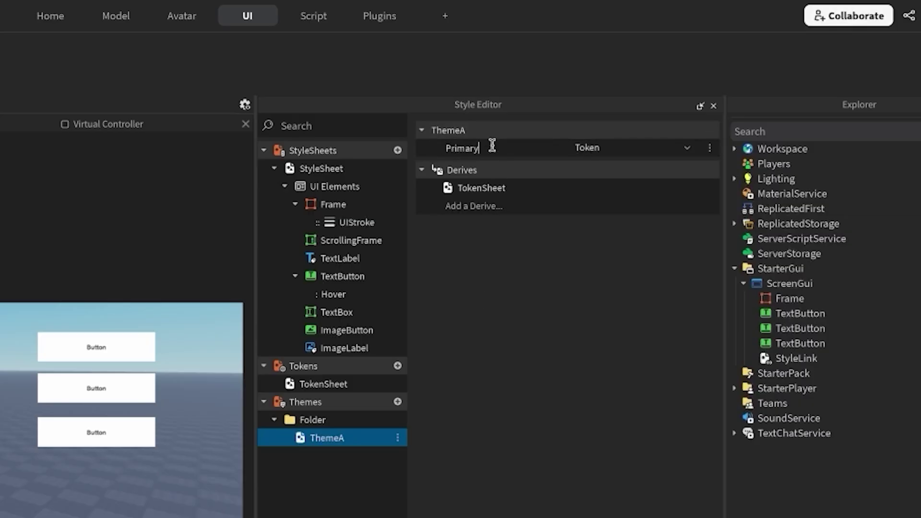
pyautogui.write('Color')
pyautogui.press('Return')
pyautogui.click(657, 150)
pyautogui.write('$Mag')
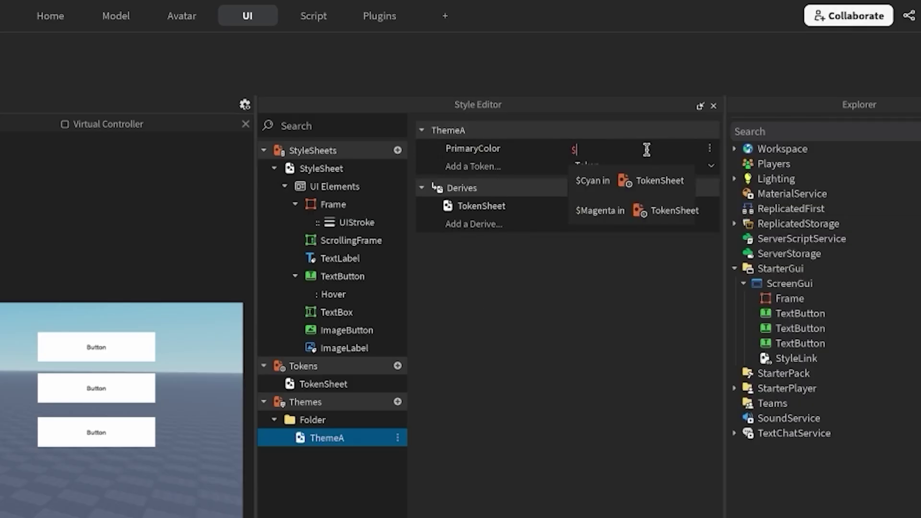
pyautogui.click(605, 182)
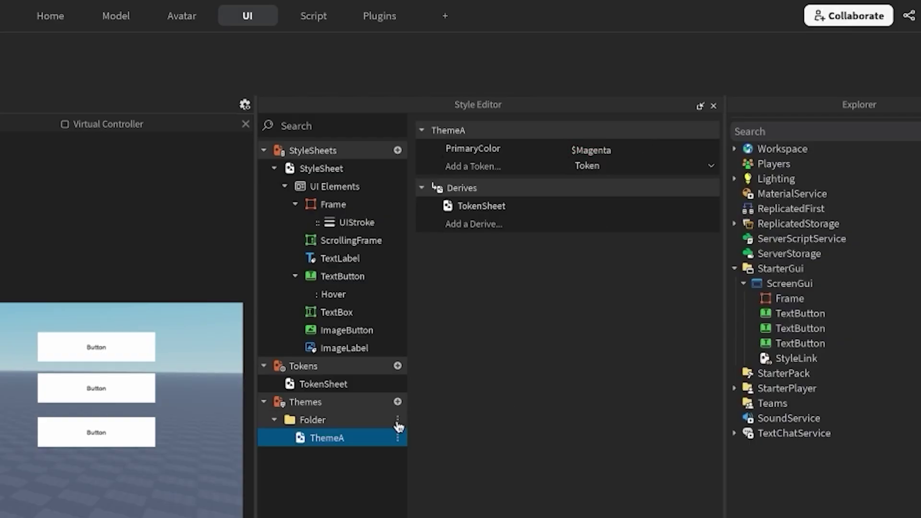
# Step: Add a second theme stylesheet to the folder and name it ThemeB
pyautogui.click(397, 437)
pyautogui.click(422, 433)
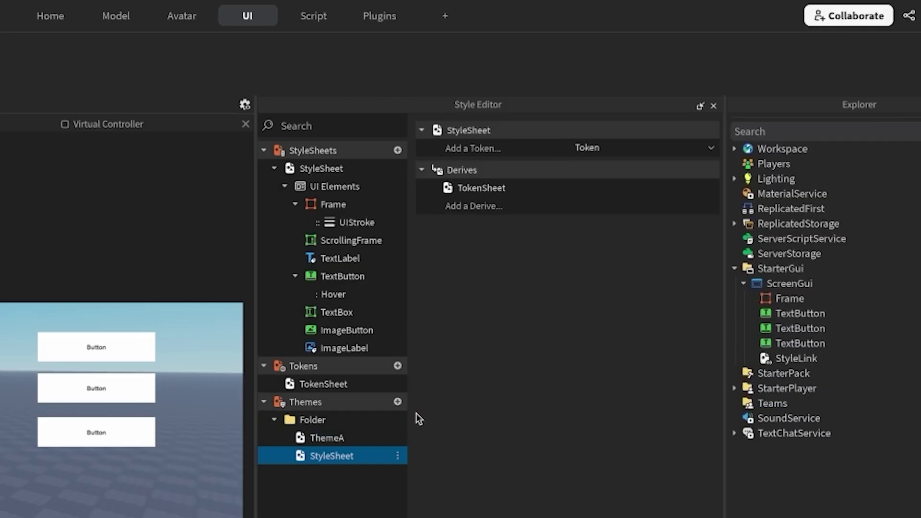
pyautogui.doubleClick(462, 125)
pyautogui.write('ThemeB')
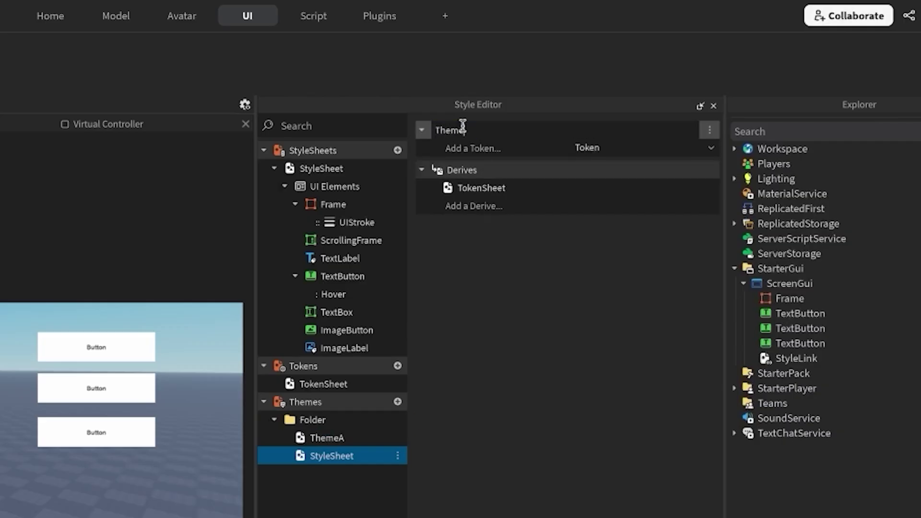
pyautogui.press('Return')
# Step: Give ThemeB a PrimaryColor token set to $Cyan
pyautogui.click(489, 148)
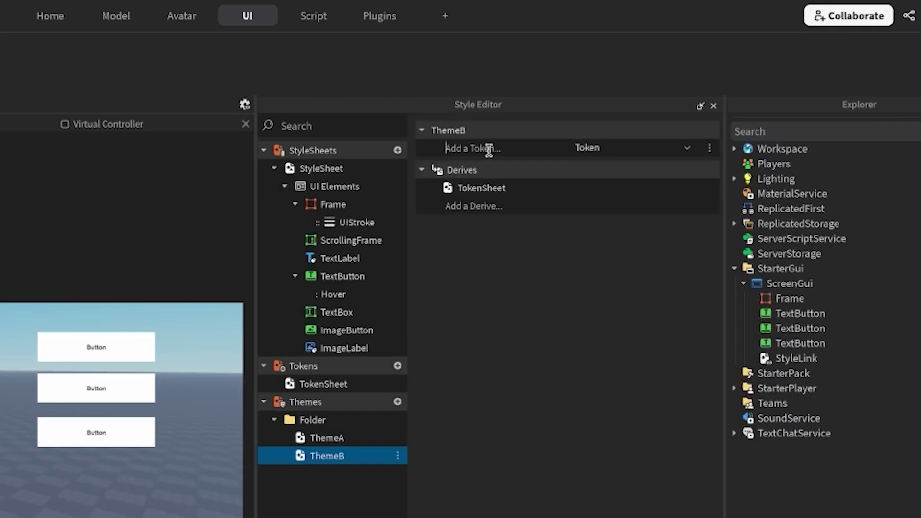
pyautogui.write('PrimaryColor')
pyautogui.press('Return')
pyautogui.write('Cyan')
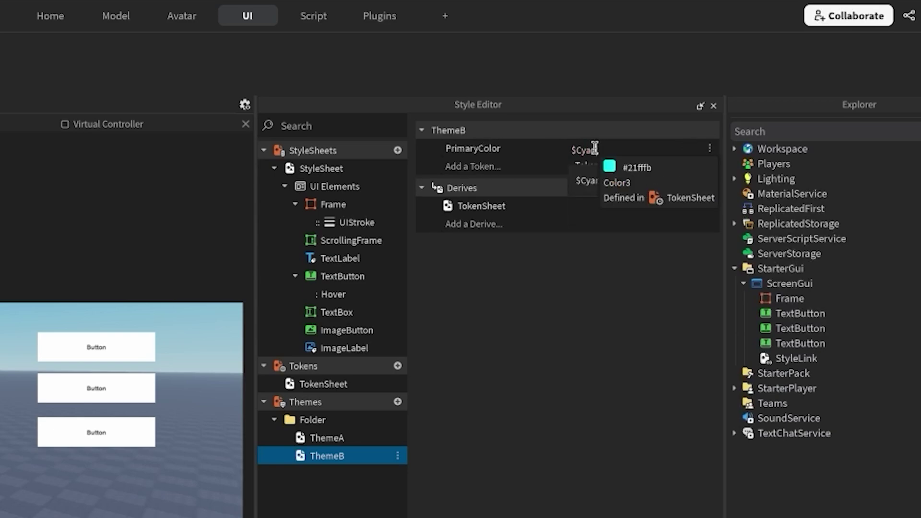
pyautogui.click(591, 182)
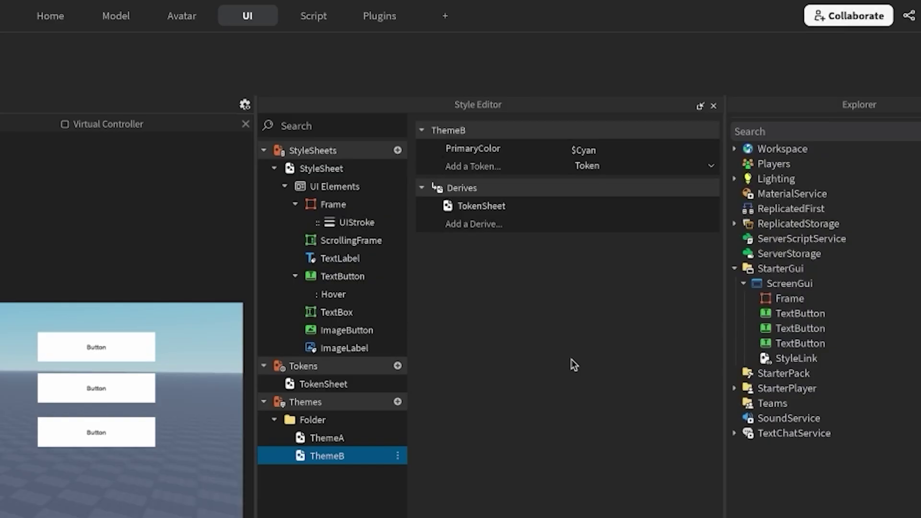
# Step: Set the Frame and TextButton Hover BackgroundColor3 values to $PrimaryColor
pyautogui.click(349, 205)
pyautogui.click(614, 246)
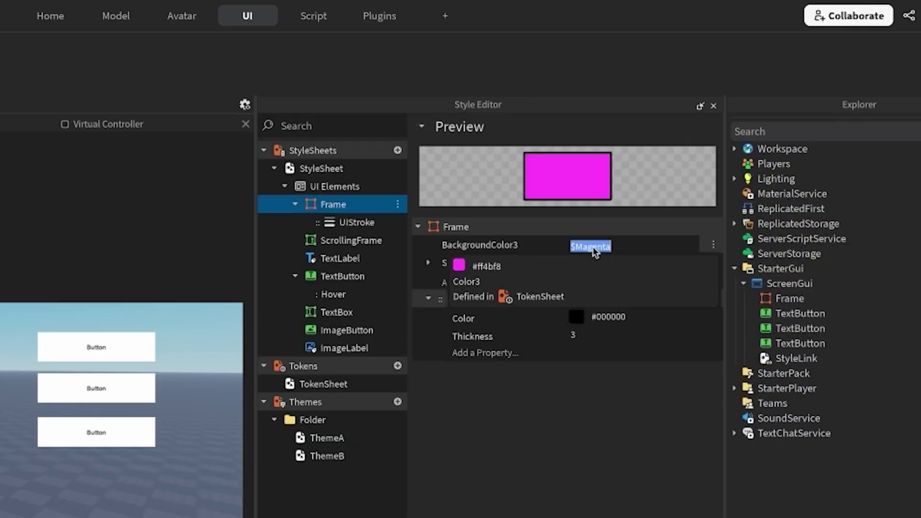
pyautogui.write('$PrimaryColor')
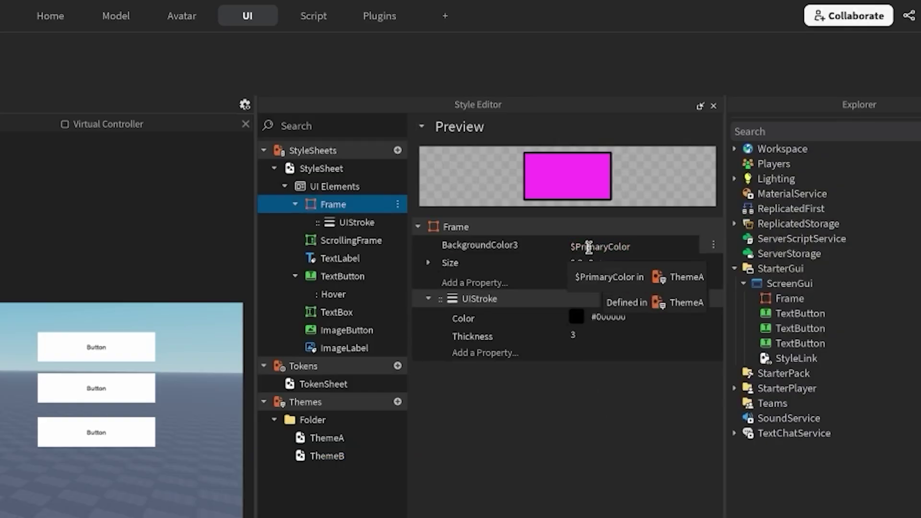
pyautogui.click(379, 294)
pyautogui.click(616, 255)
pyautogui.write('$PrimaryColor')
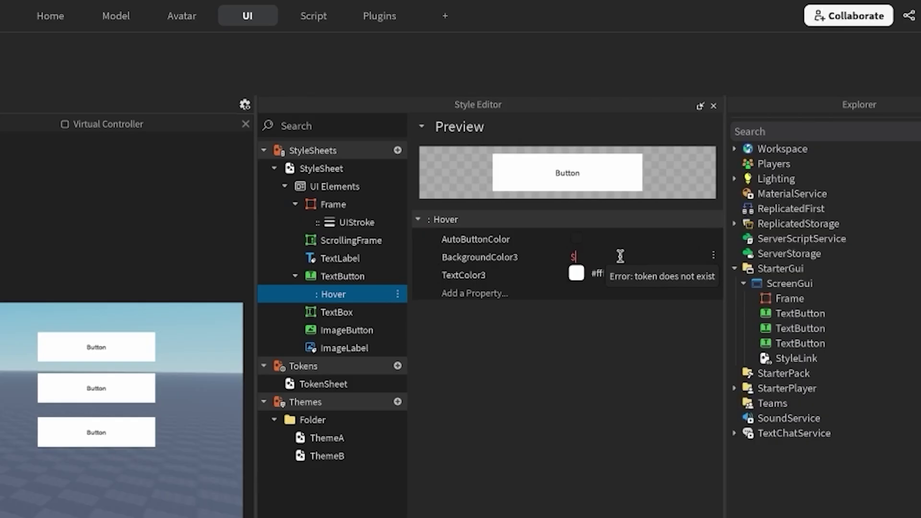
# Step: Make ThemeB the active theme so the Frame renders cyan
pyautogui.click(333, 423)
pyautogui.click(667, 156)
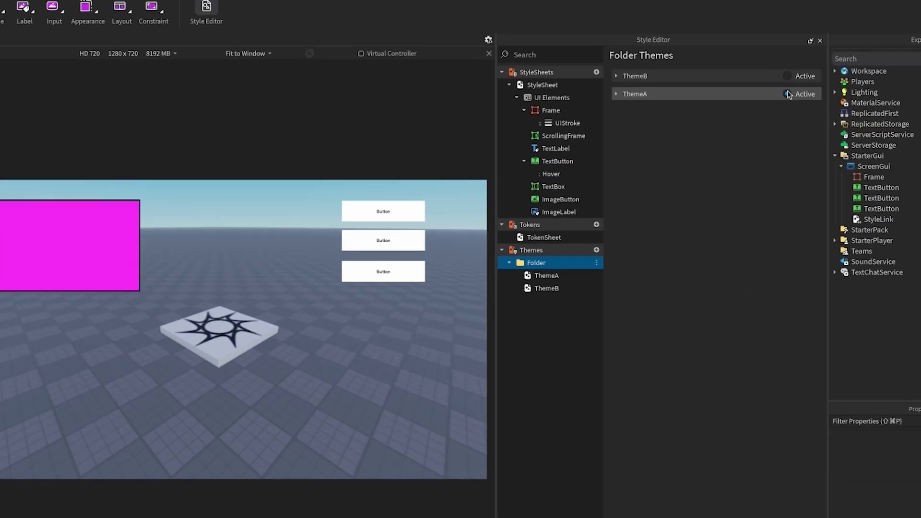
pyautogui.click(800, 85)
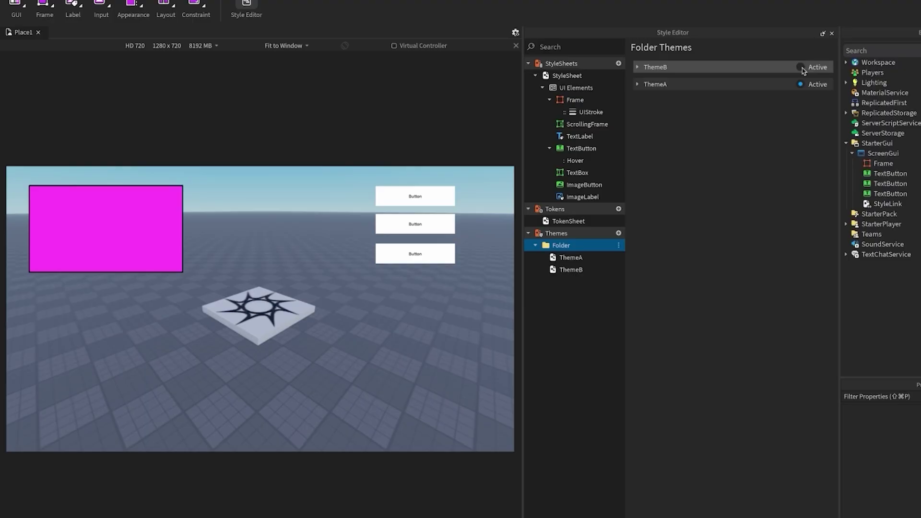
pyautogui.click(801, 67)
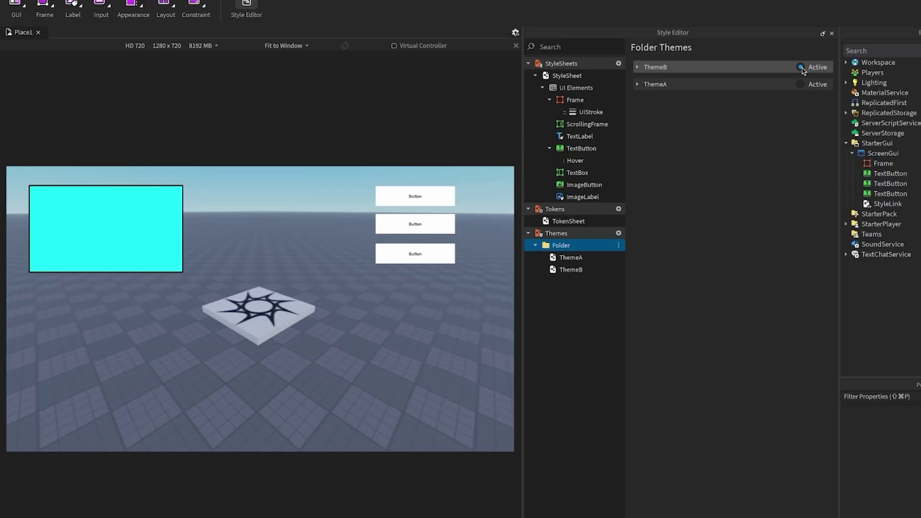
# Step: Add a ScreenGui LocalScript with the random ThemeA/ThemeB SetDerives code and start a playtest
pyautogui.moveTo(903, 155)
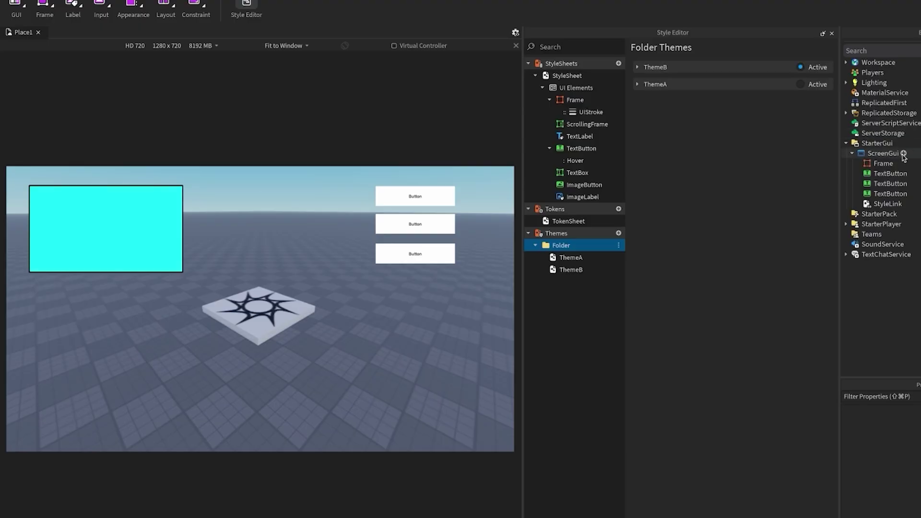
pyautogui.click(903, 154)
pyautogui.write('local')
pyautogui.press('Return')
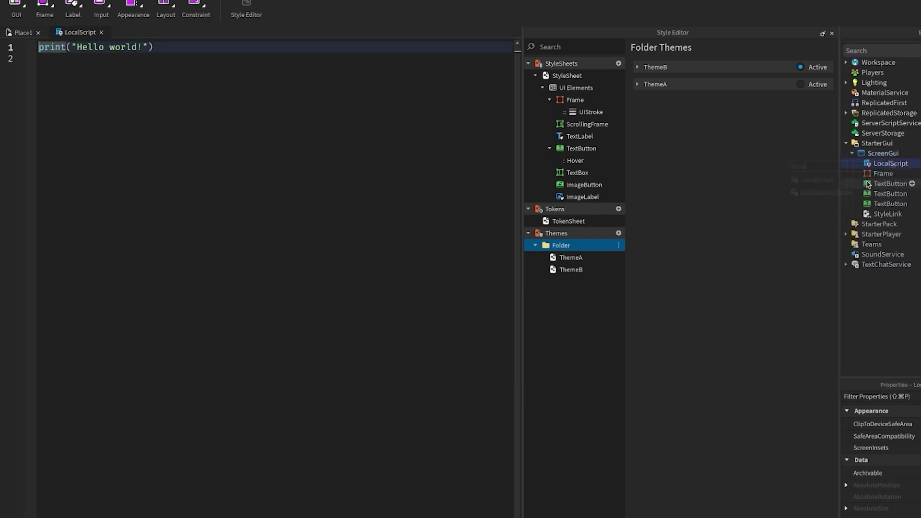
pyautogui.hotkey('ctrl', 'a')
pyautogui.write('-- Wait for frame to layout local RunService = game:GetService("RunService") RunService.RenderStepped:Wait() print("this is working") -- Player Gui local Players = game:GetService("Players") local playerGui = Players.LocalPlayer:WaitForChild("PlayerGui") local screenGui = playerGui:WaitForChild("ScreenGui") -- Design system local ReplicatedStorage = game:GetService("ReplicatedStorage") local designFolder = ReplicatedStorage:WaitForChild("Design") local designSheet = designFolder:WaitForChild("StyleSheet") local themes = designFolder:WaitForChild("Folder") local randomNum = math.random(1, 2) local magenta = themes:WaitForChild("ThemeA") local cyan = themes:WaitForChild("ThemeB") if randomNum == 1 then \t-- Do something if the number is 1 \tdesignSheet:SetDerives({ magenta }) else \t-- Do something else if the number is 2 \tdesignSheet:SetDerives({ cyan }) end print(randomNum)')
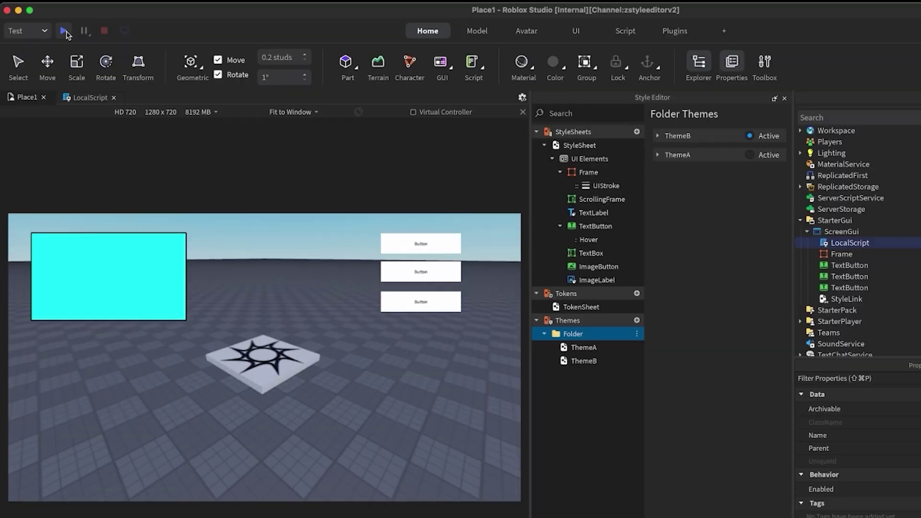
pyautogui.press('F5')
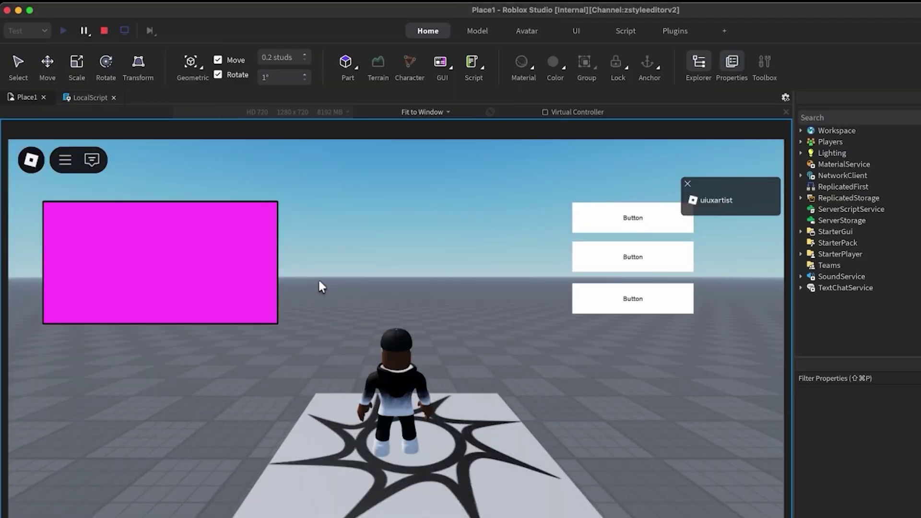
# Step: Stop the playtest and run it again to see which theme gets picked
pyautogui.click(103, 30)
pyautogui.click(63, 30)
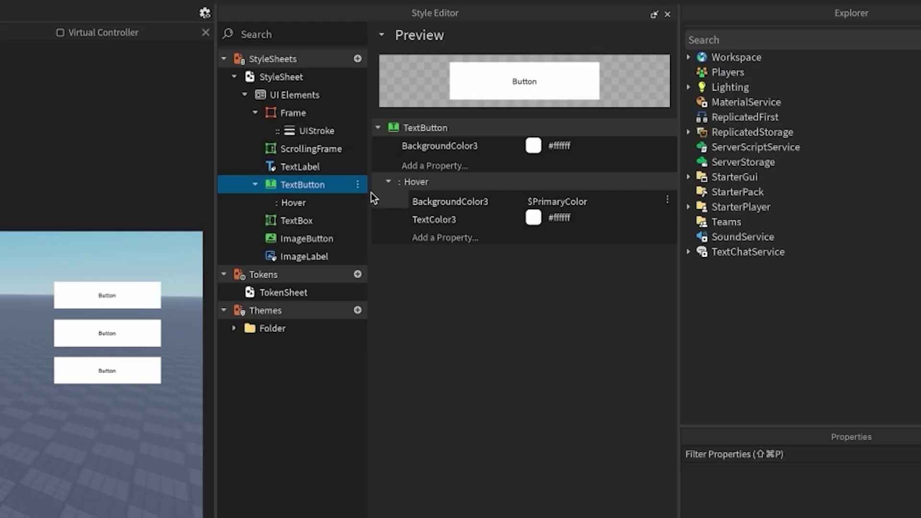
# Step: Add a tag selector named .ButtonSquare under the TextButton rule
pyautogui.rightClick(359, 184)
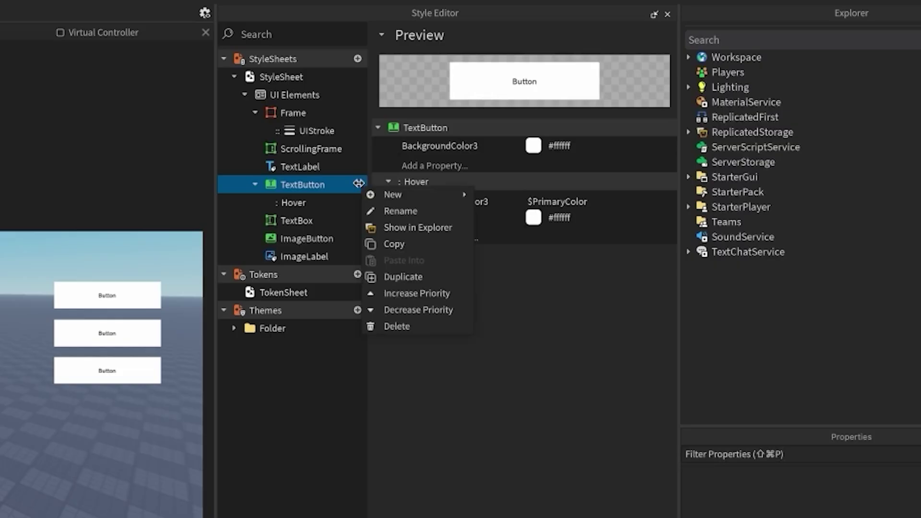
pyautogui.moveTo(380, 201)
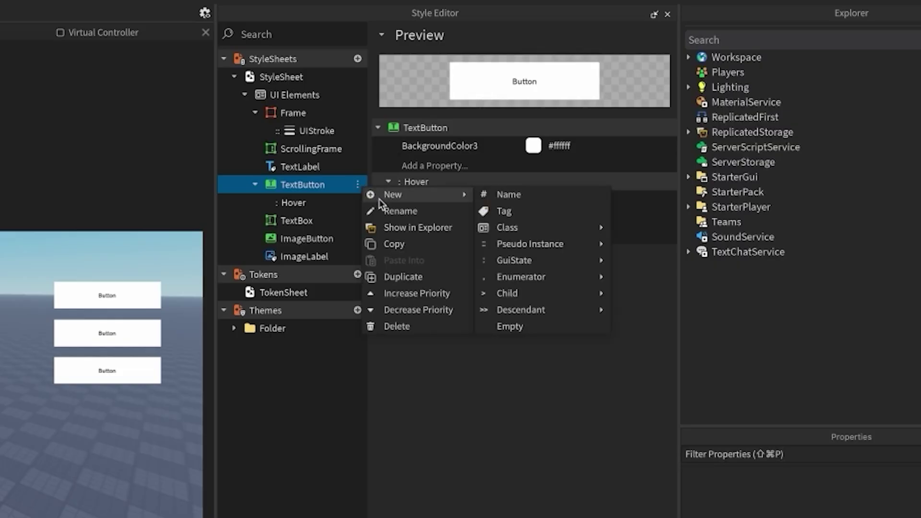
pyautogui.click(505, 212)
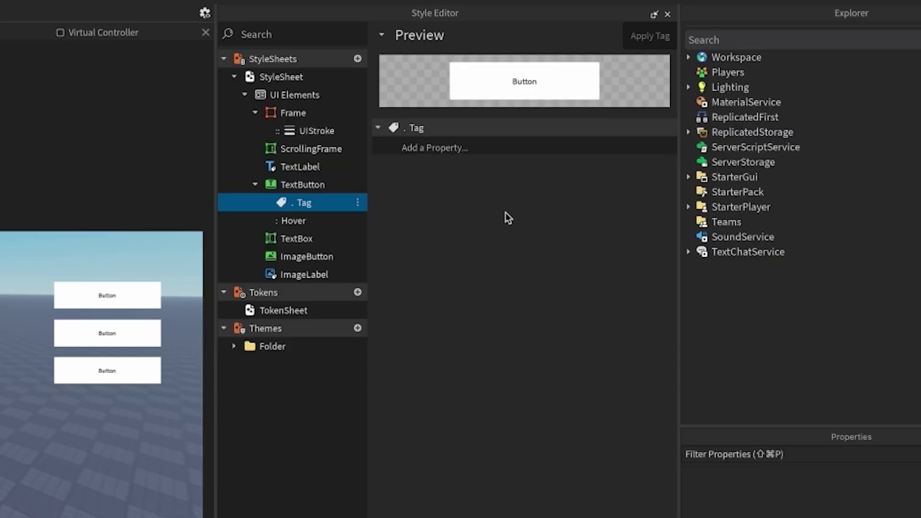
pyautogui.click(358, 203)
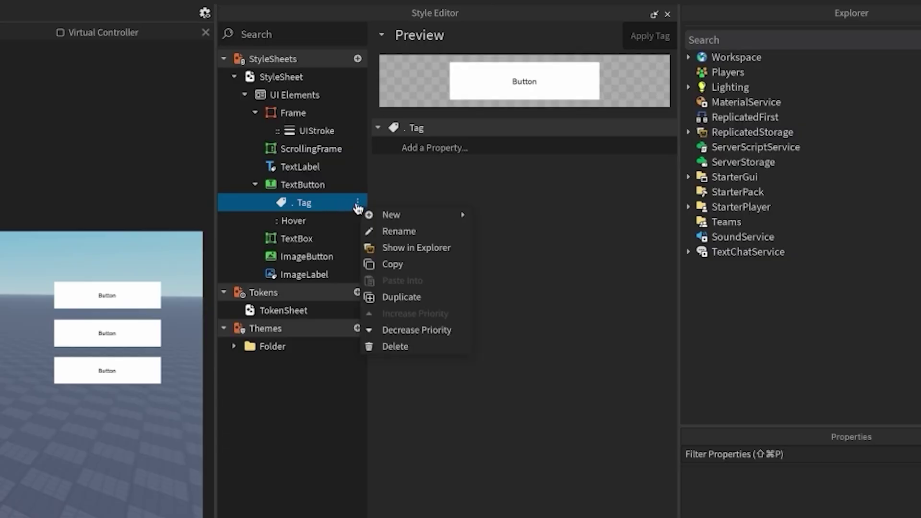
pyautogui.click(384, 231)
pyautogui.press('BackSpace')
pyautogui.press('BackSpace')
pyautogui.press('BackSpace')
pyautogui.press('BackSpace')
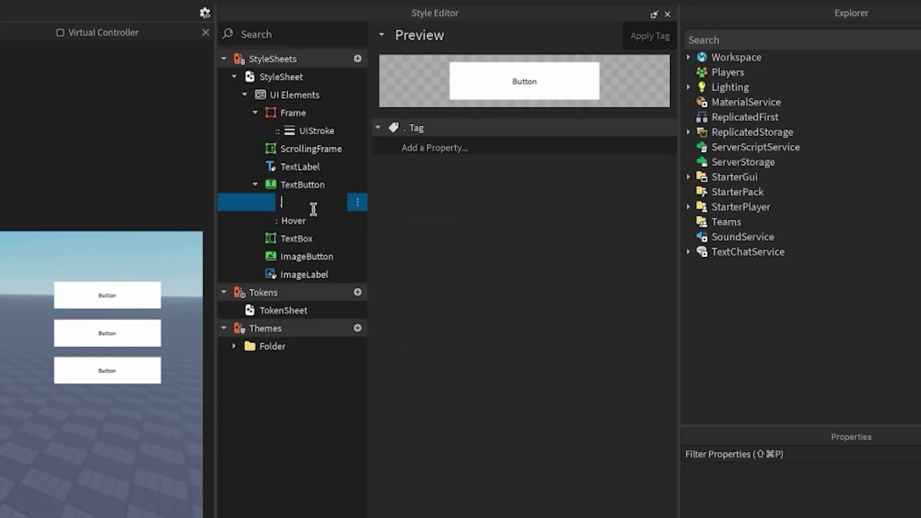
pyautogui.write('.ButtonSquare')
pyautogui.press('Return')
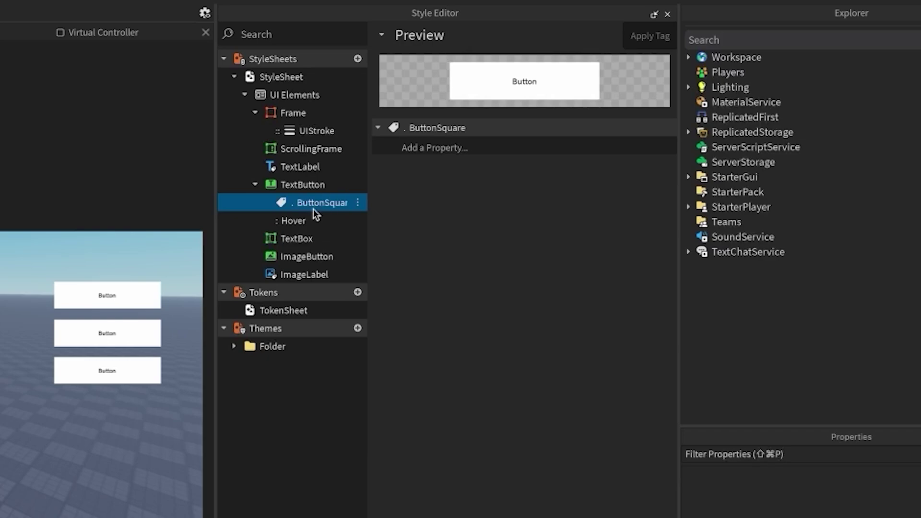
# Step: Give the ButtonSquare rule a grey BackgroundColor3 of #767676
pyautogui.click(437, 146)
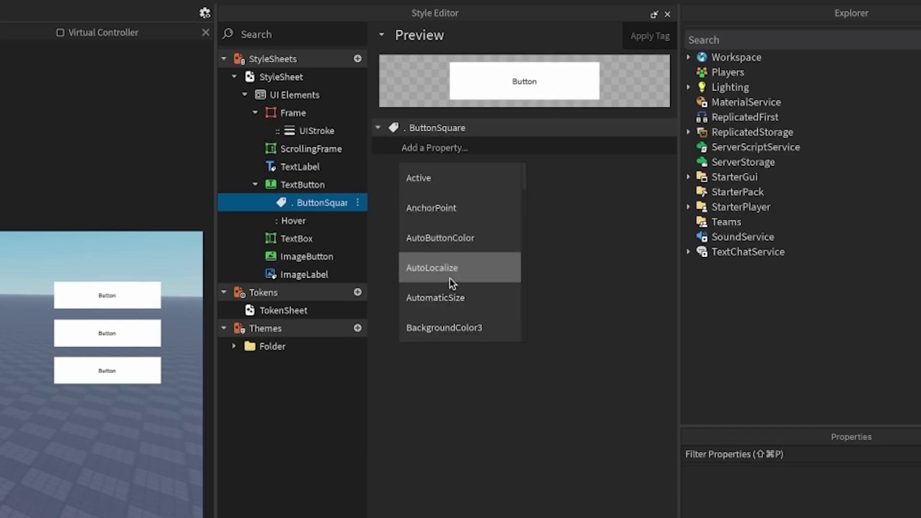
pyautogui.click(452, 324)
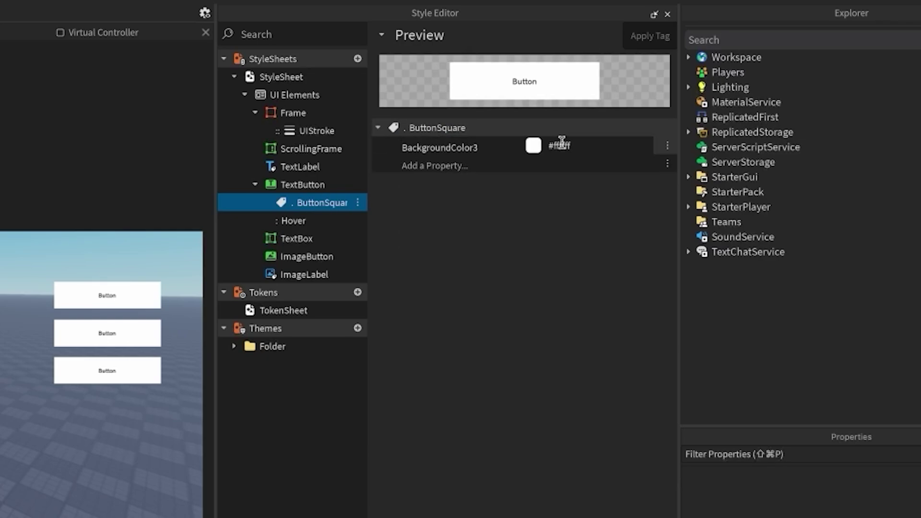
pyautogui.click(534, 146)
pyautogui.moveTo(589, 275); pyautogui.dragTo(572, 272)
pyautogui.click(533, 345)
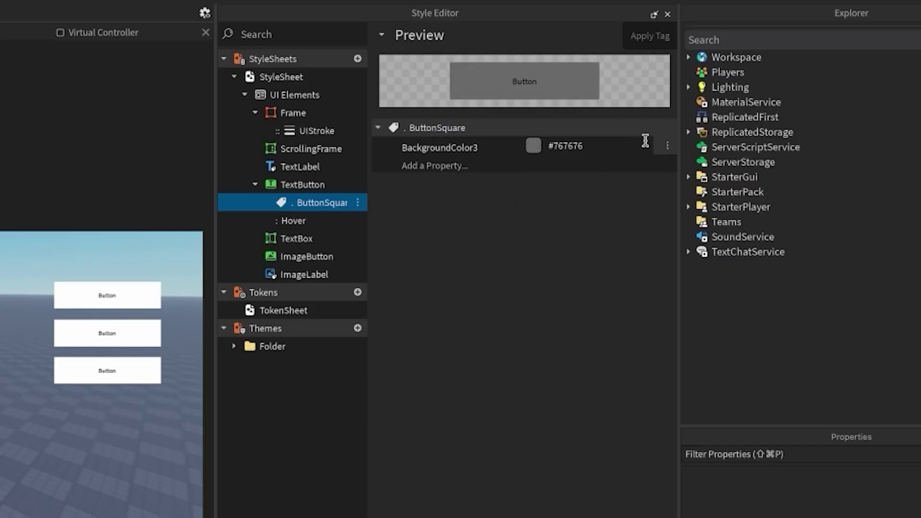
# Step: Add a Size property of 0,100,0,100 to the ButtonSquare rule
pyautogui.click(459, 166)
pyautogui.write('Size')
pyautogui.press('Return')
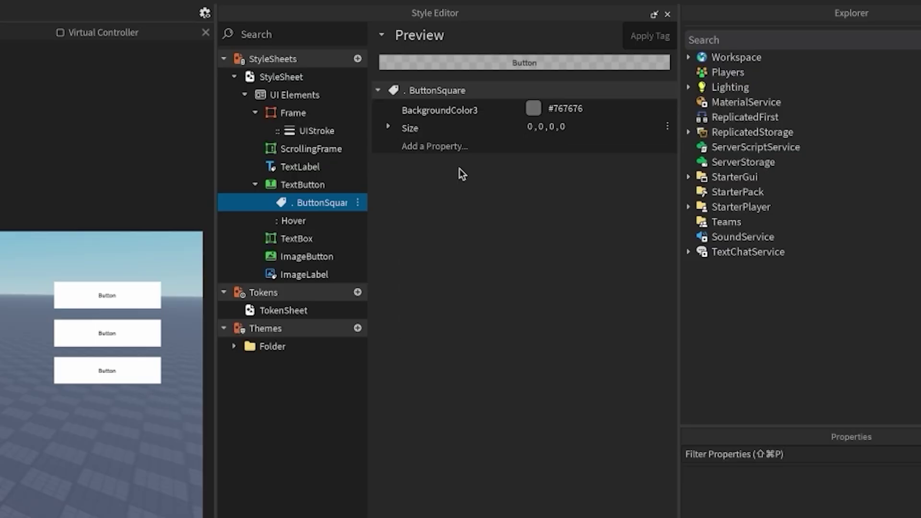
pyautogui.click(536, 126)
pyautogui.write('10')
pyautogui.press('Right')
pyautogui.press('Right')
pyautogui.press('Right')
pyautogui.write('10')
pyautogui.press('Return')
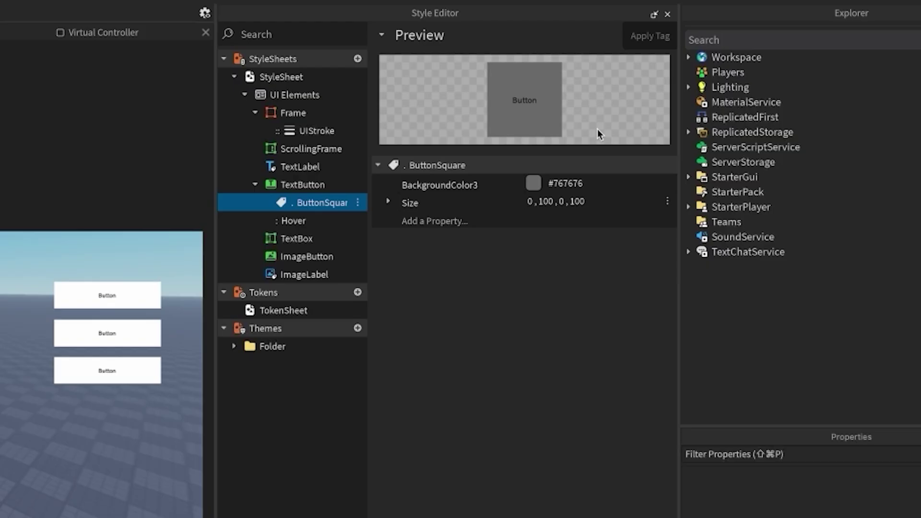
# Step: Select the third TextButton under StarterGui > ScreenGui and apply the ButtonSquare tag
pyautogui.click(690, 177)
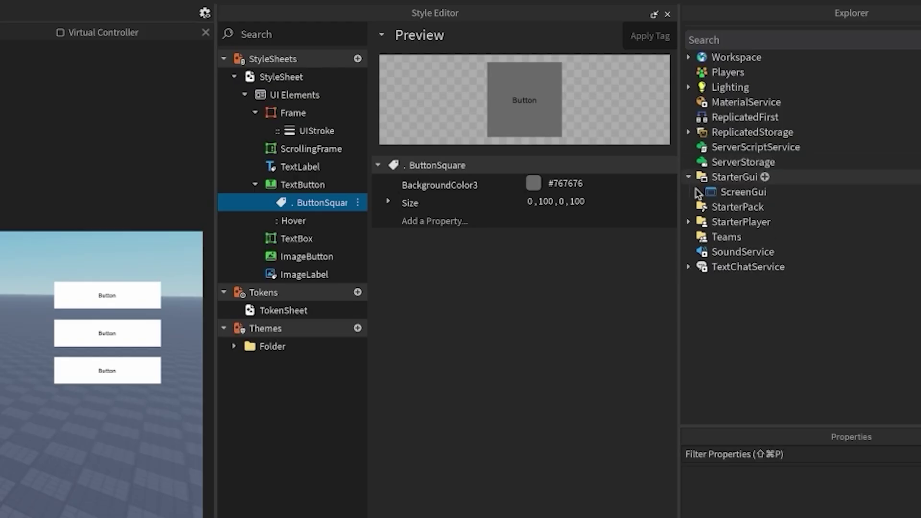
pyautogui.click(697, 192)
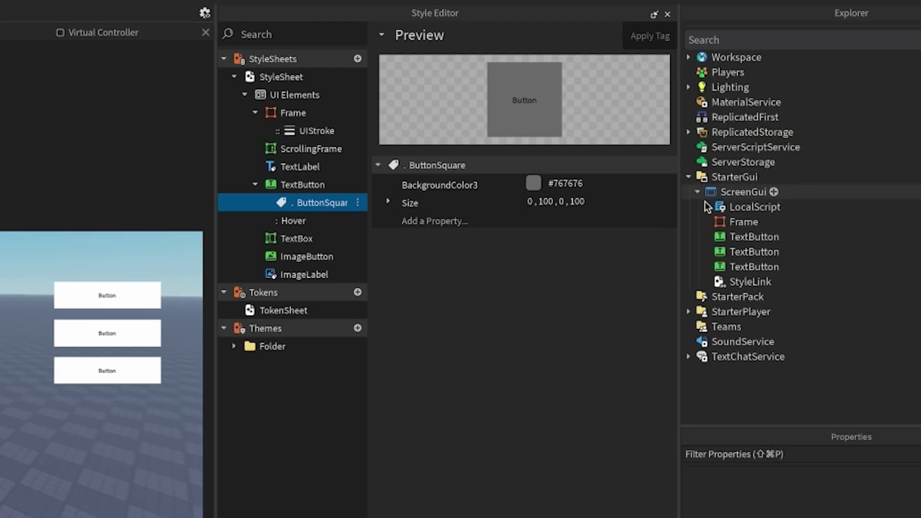
pyautogui.click(732, 271)
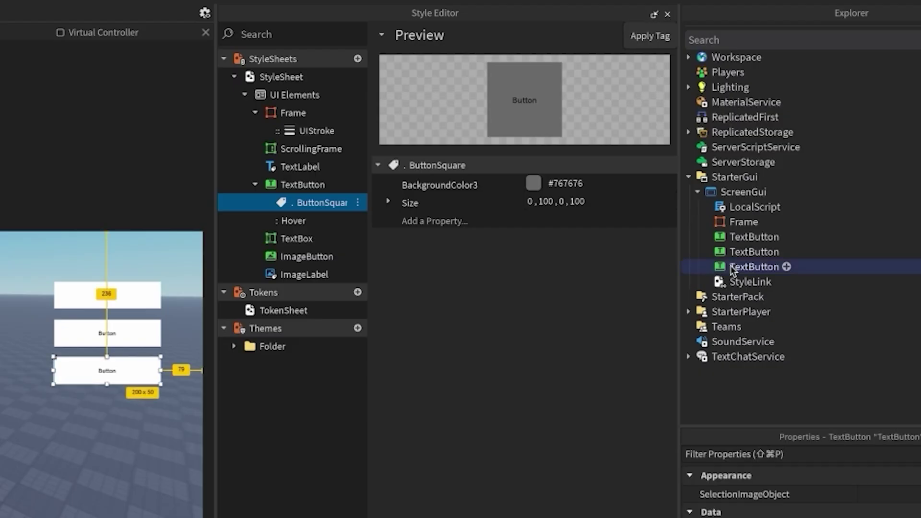
pyautogui.click(650, 36)
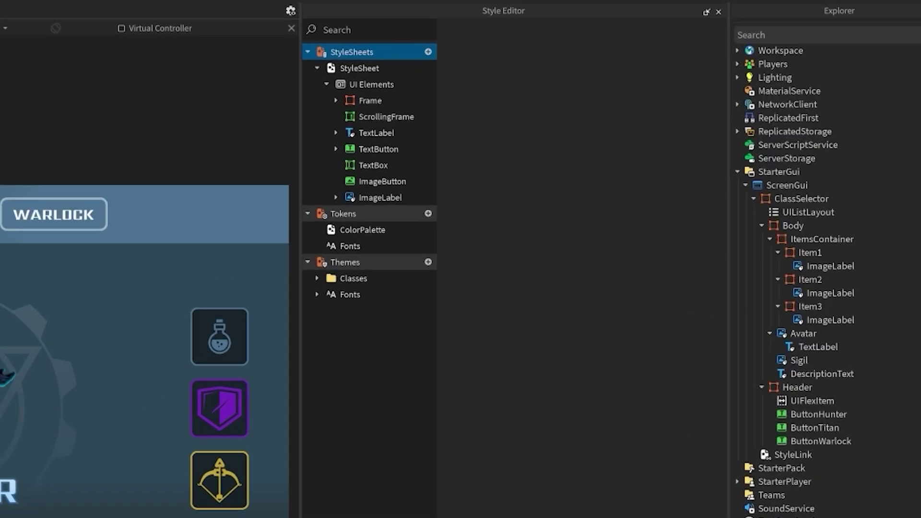
# Step: Inspect the ClassButton and ClassButtonSelected rules, then expand the Frame rules
pyautogui.click(498, 144)
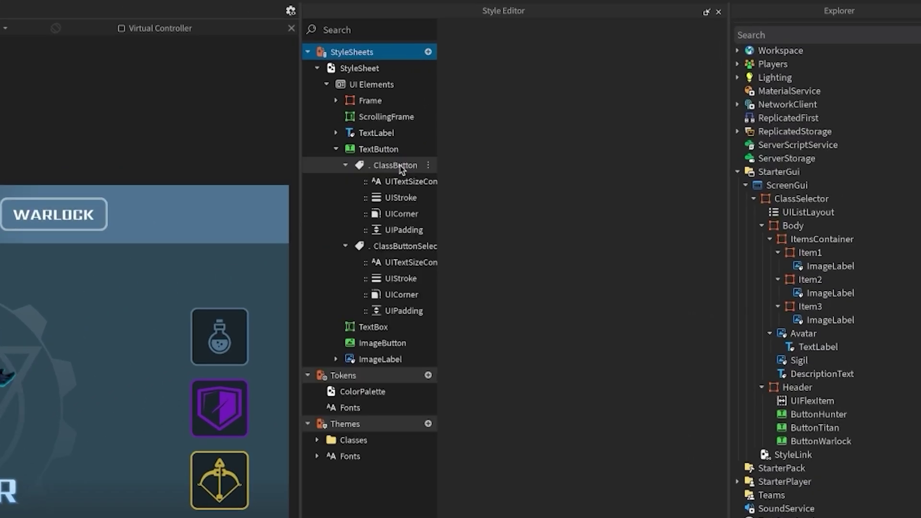
pyautogui.click(395, 165)
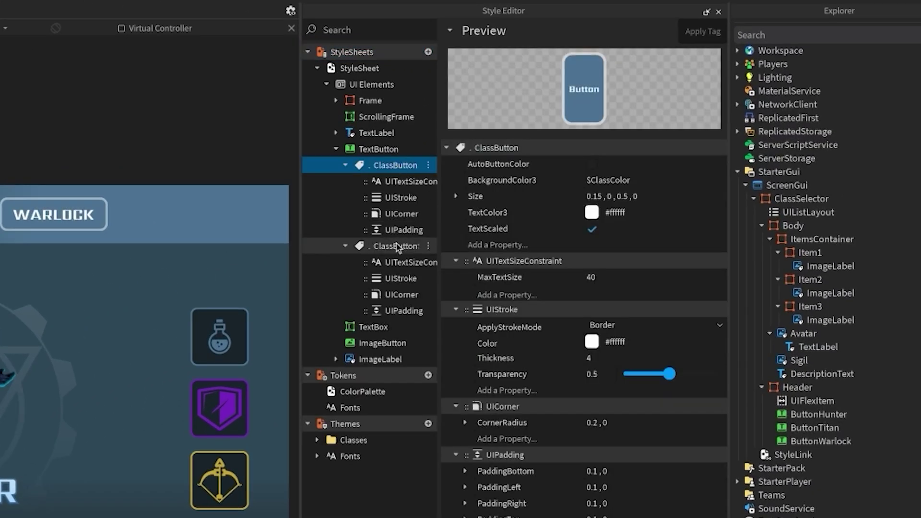
pyautogui.click(397, 246)
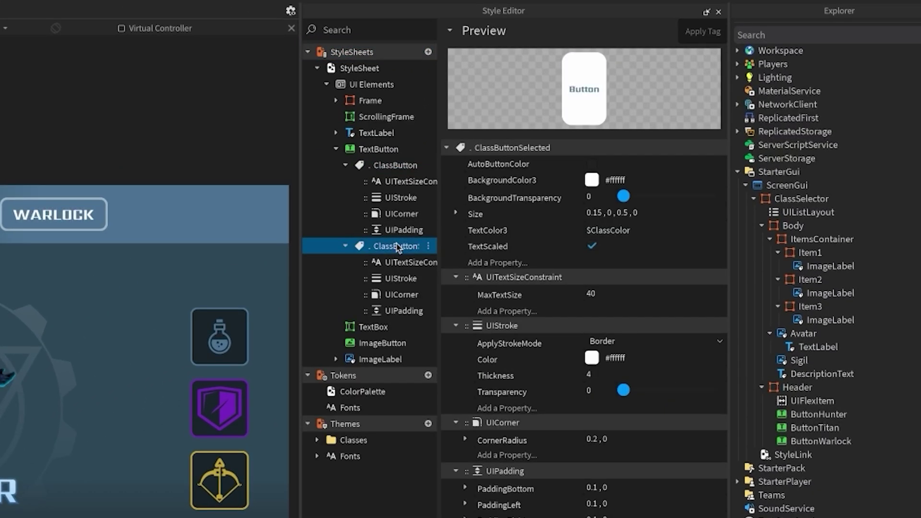
pyautogui.click(335, 100)
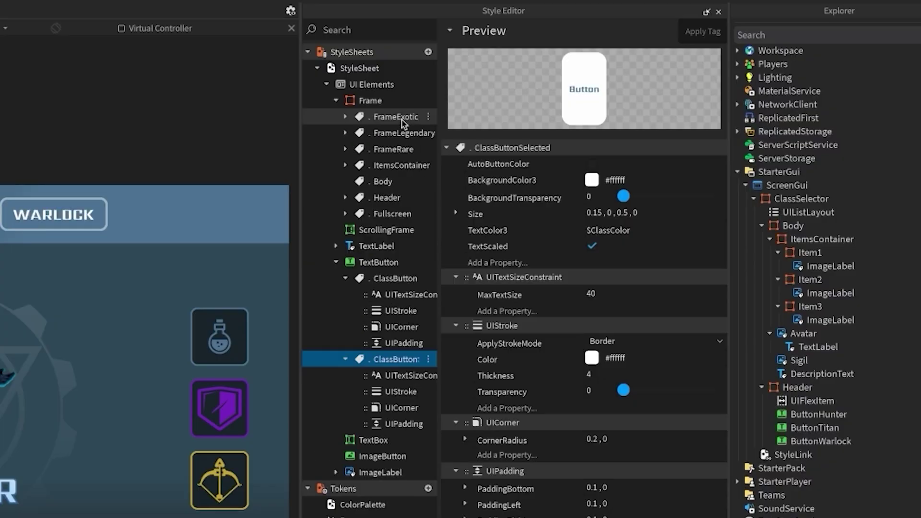
# Step: Apply the FrameLegendary tag to the Item1 potion frame
pyautogui.click(809, 252)
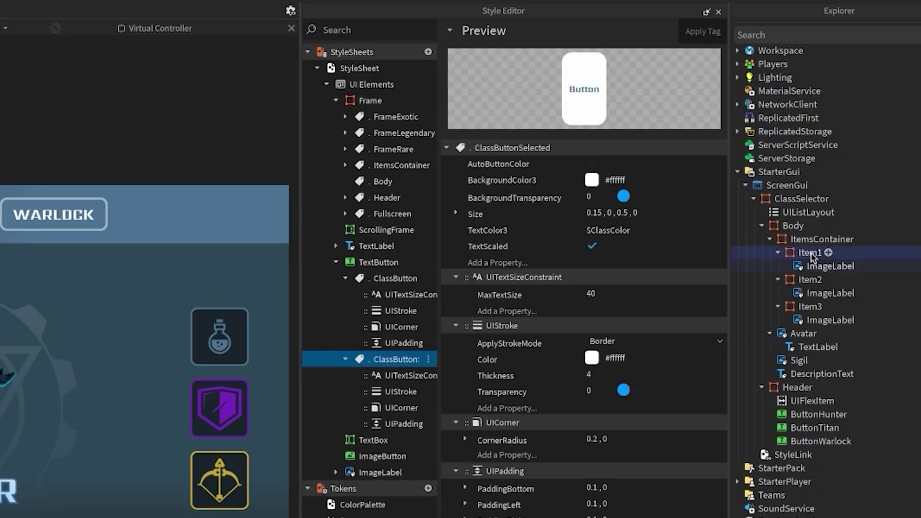
pyautogui.click(399, 149)
pyautogui.click(396, 133)
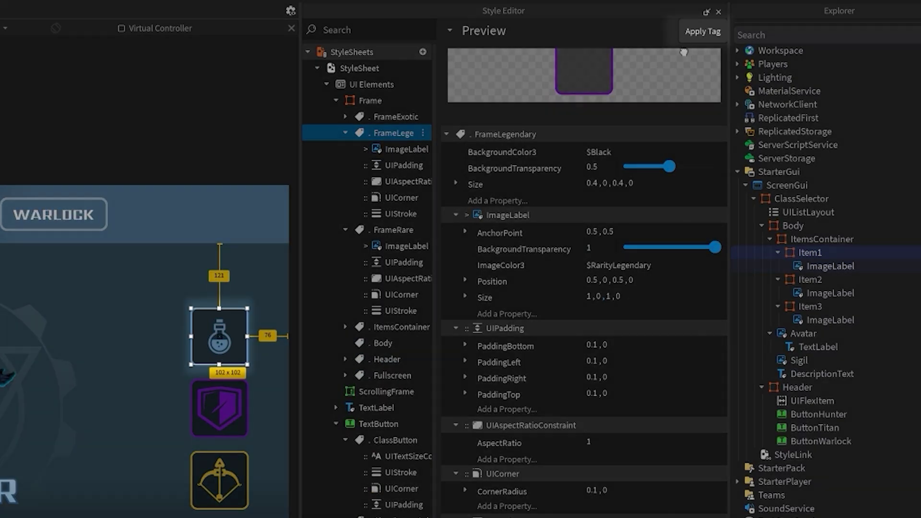
pyautogui.click(704, 31)
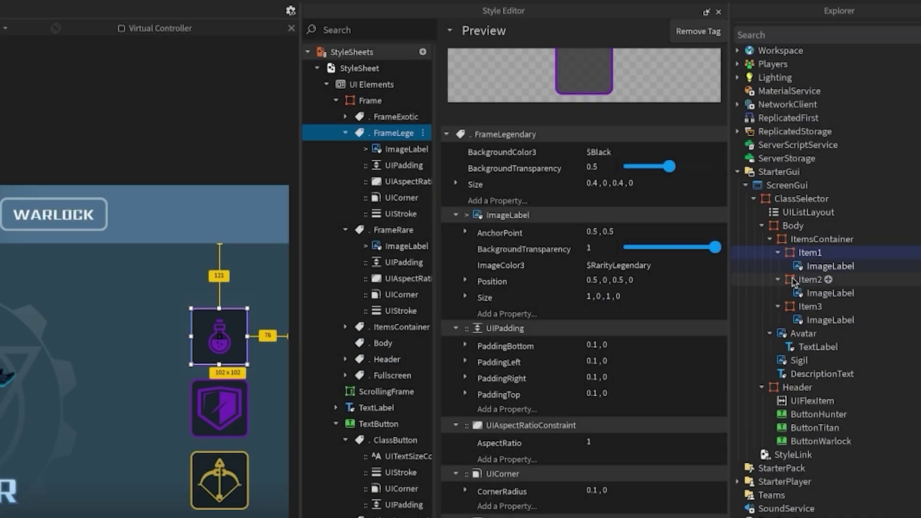
pyautogui.click(792, 281)
pyautogui.click(353, 101)
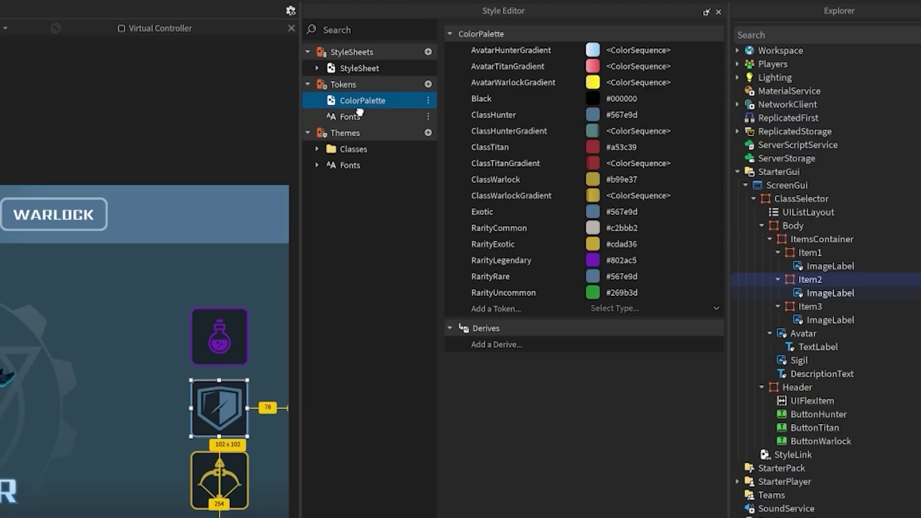
# Step: Browse the font tokens, expand the Warlock class theme and switch it on as active
pyautogui.click(360, 117)
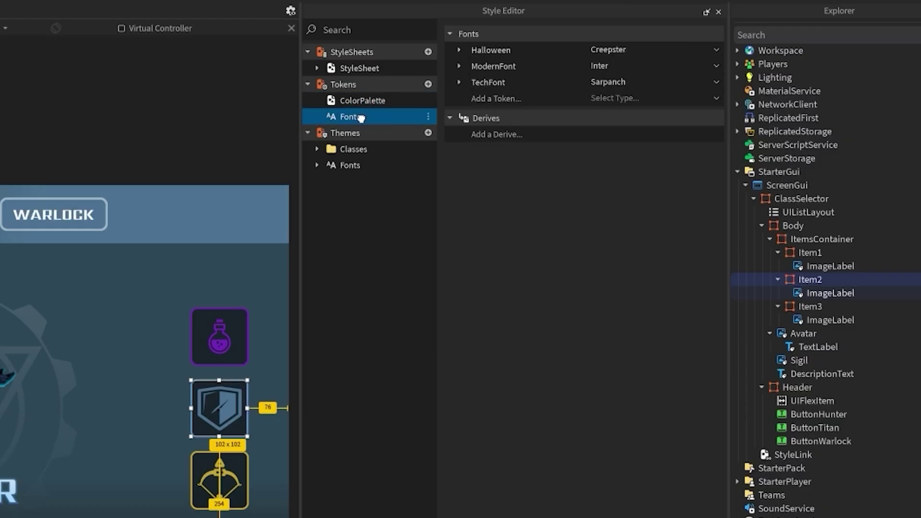
pyautogui.click(362, 151)
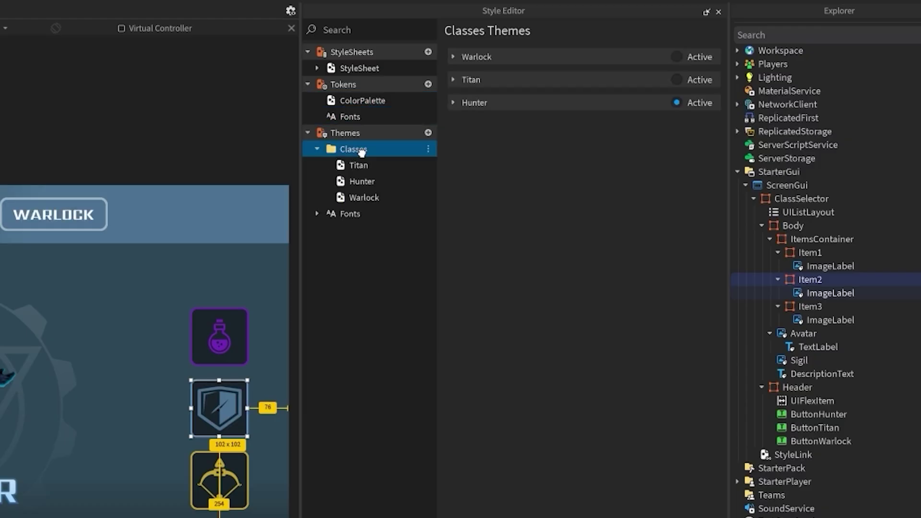
pyautogui.click(453, 56)
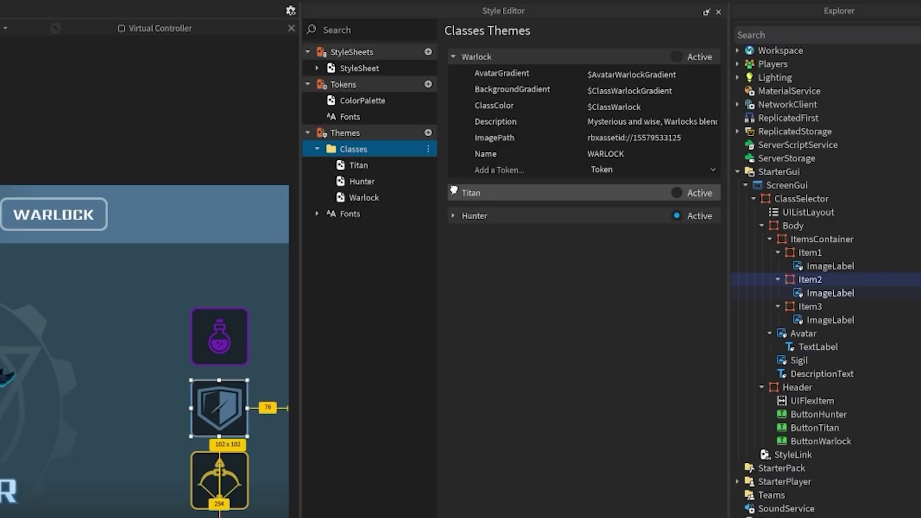
pyautogui.click(676, 57)
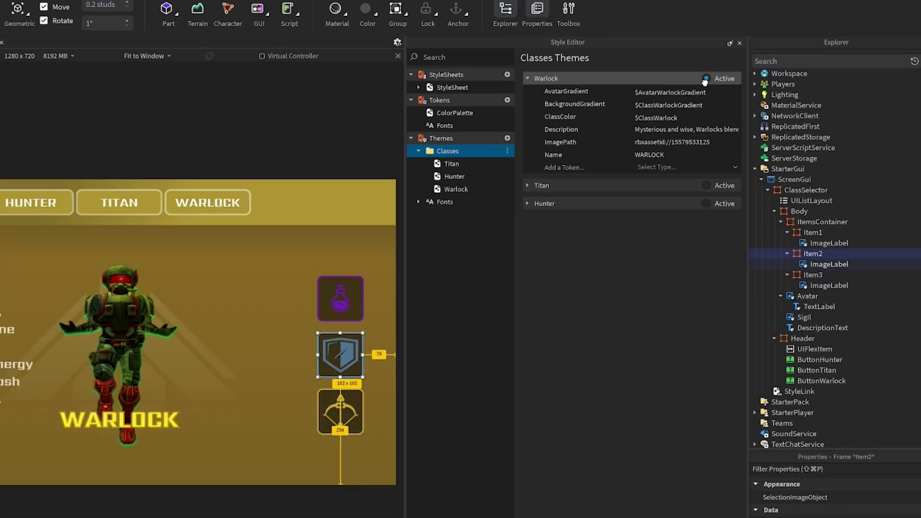
# Step: Try the Titan and Hunter class themes, then make Warlock active again
pyautogui.click(705, 185)
pyautogui.click(706, 204)
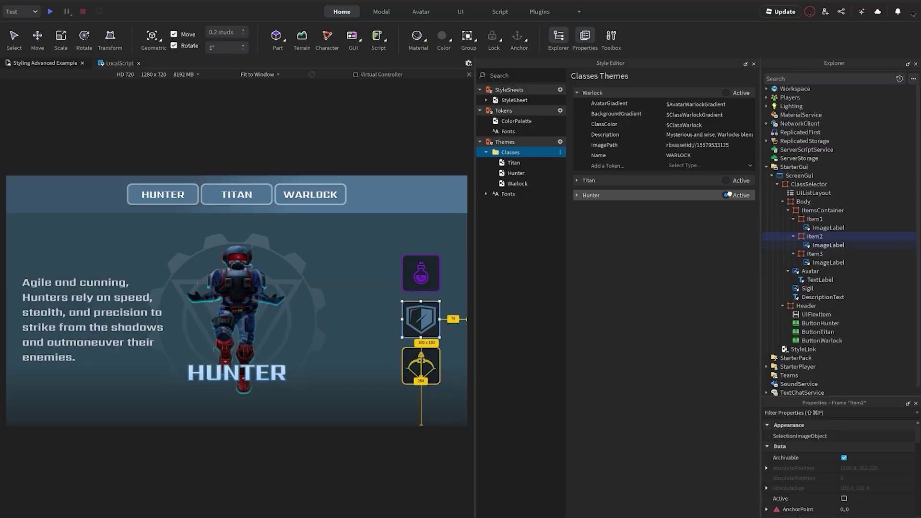
pyautogui.click(726, 181)
pyautogui.click(726, 94)
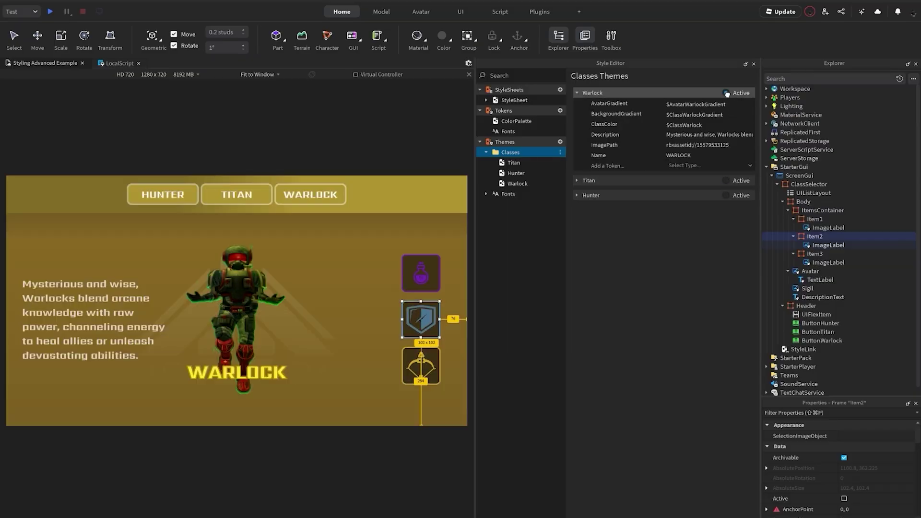
# Step: Cycle through the Halloween, Modern and Tech font themes, leaving Modern active
pyautogui.click(508, 194)
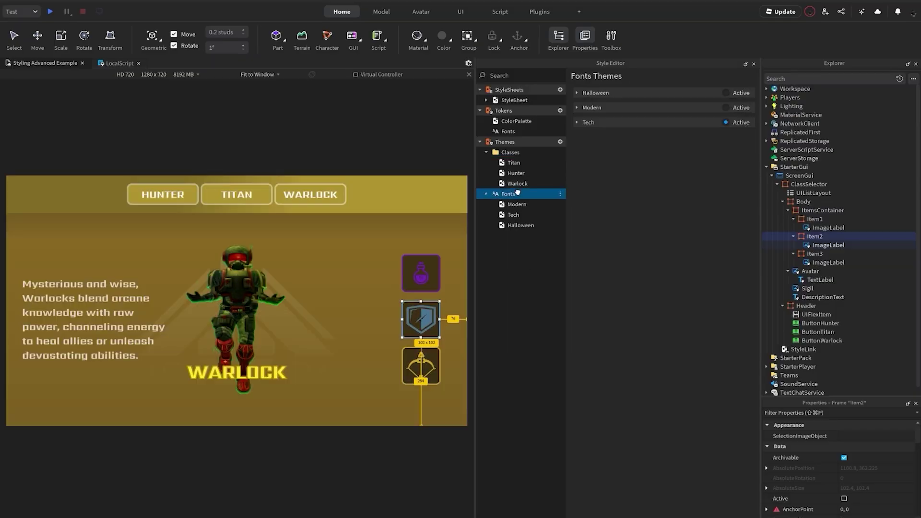
pyautogui.click(725, 93)
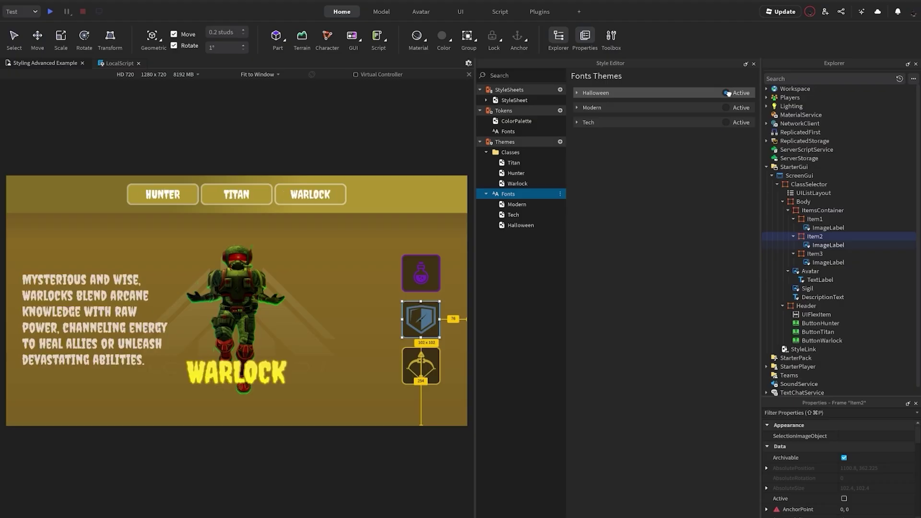
pyautogui.click(725, 107)
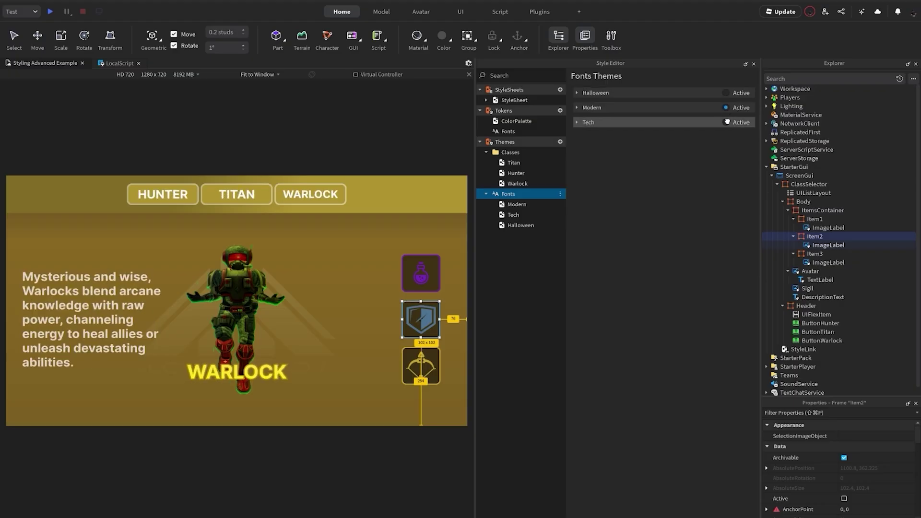
pyautogui.click(727, 122)
pyautogui.click(726, 107)
pyautogui.click(726, 92)
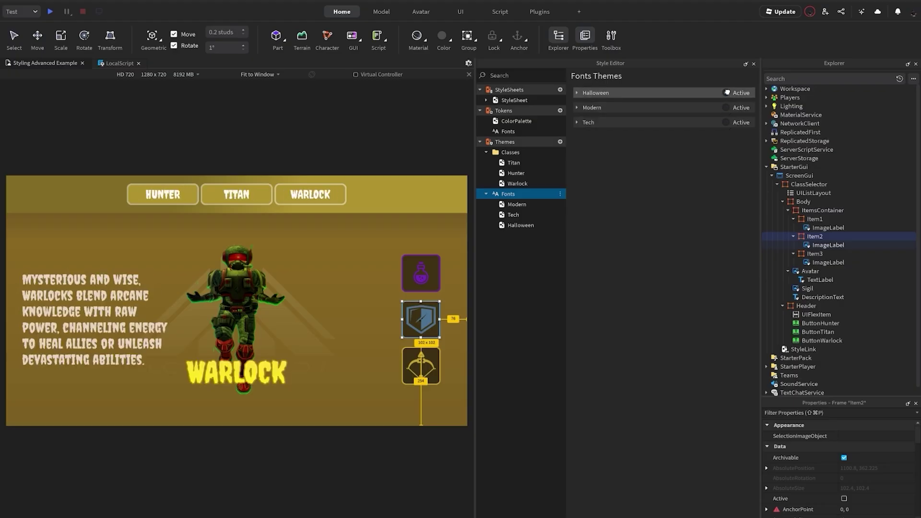
pyautogui.click(726, 107)
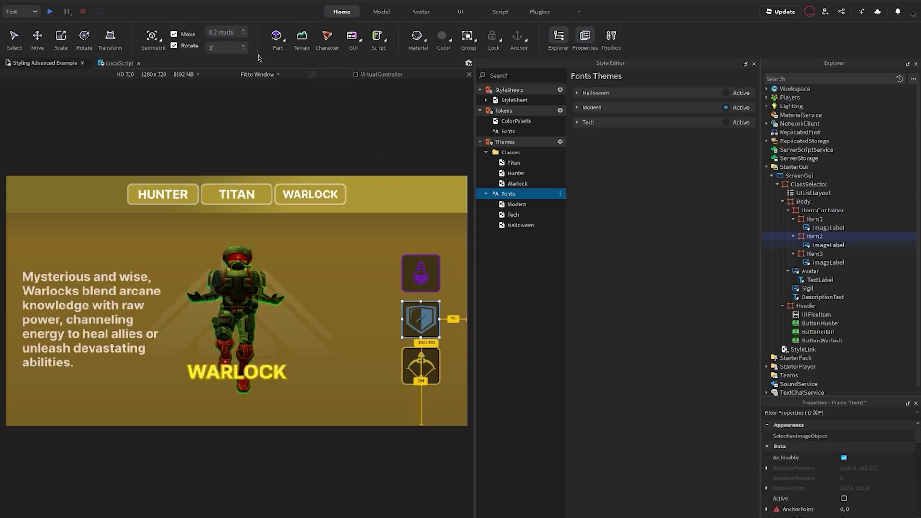
# Step: Start a playtest, then view the Titan and Warlock class screens in the game
pyautogui.click(50, 11)
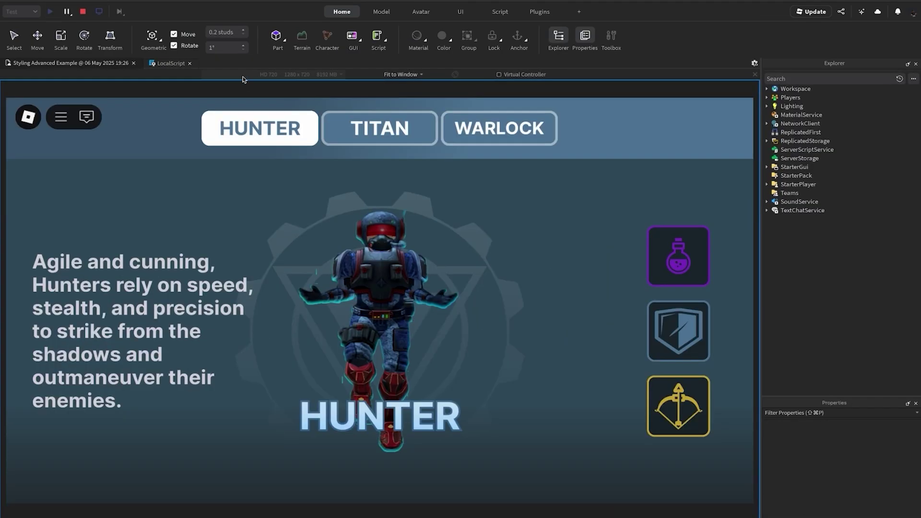
pyautogui.click(356, 127)
pyautogui.click(501, 130)
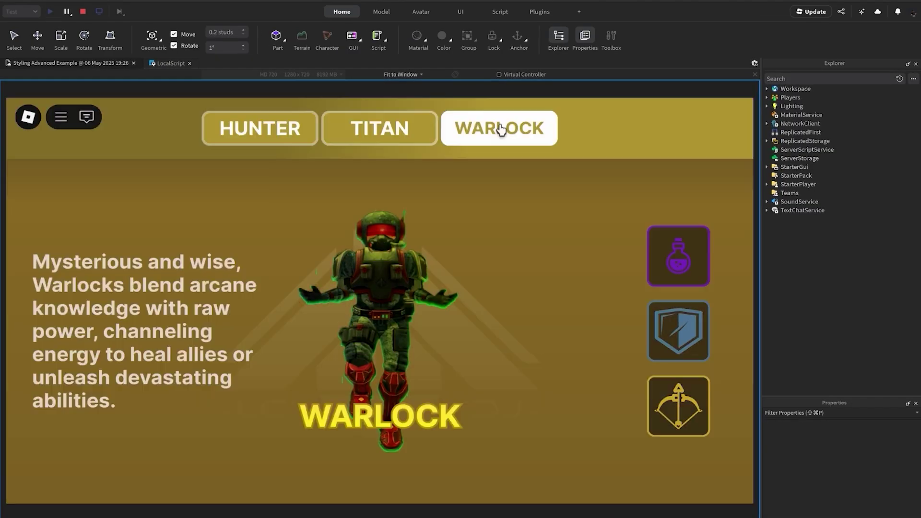